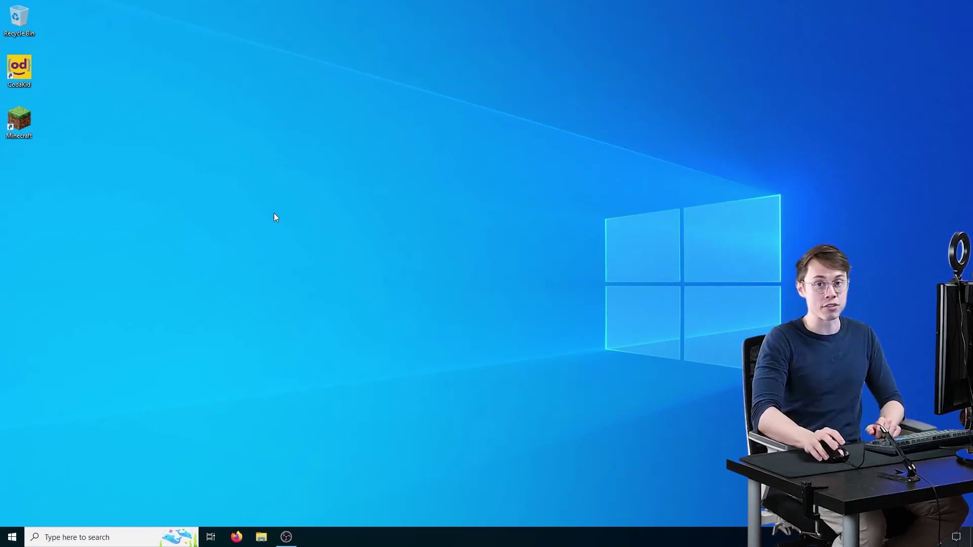
# - Open Firefox and go to the Forge download site at files.minecraftforge.net
pyautogui.click(248, 536)
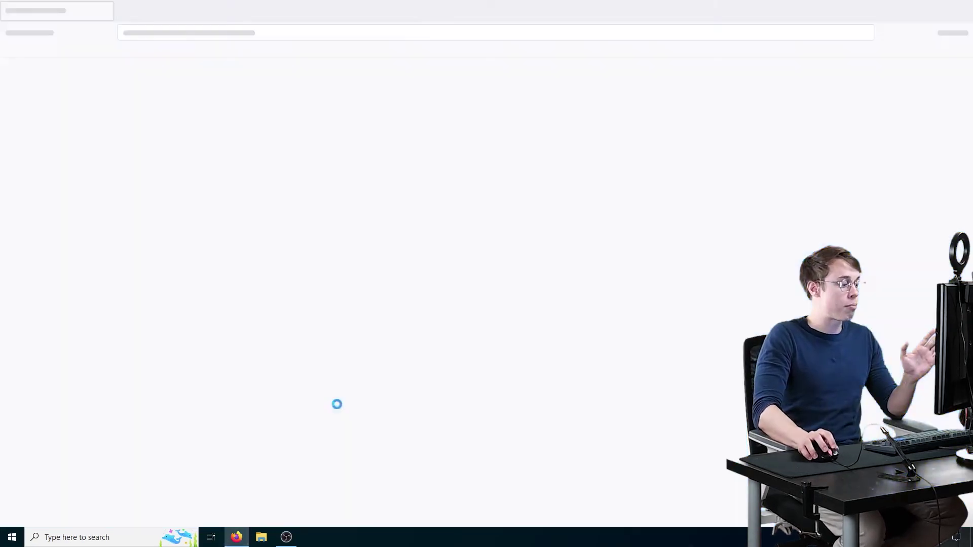
pyautogui.click(361, 32)
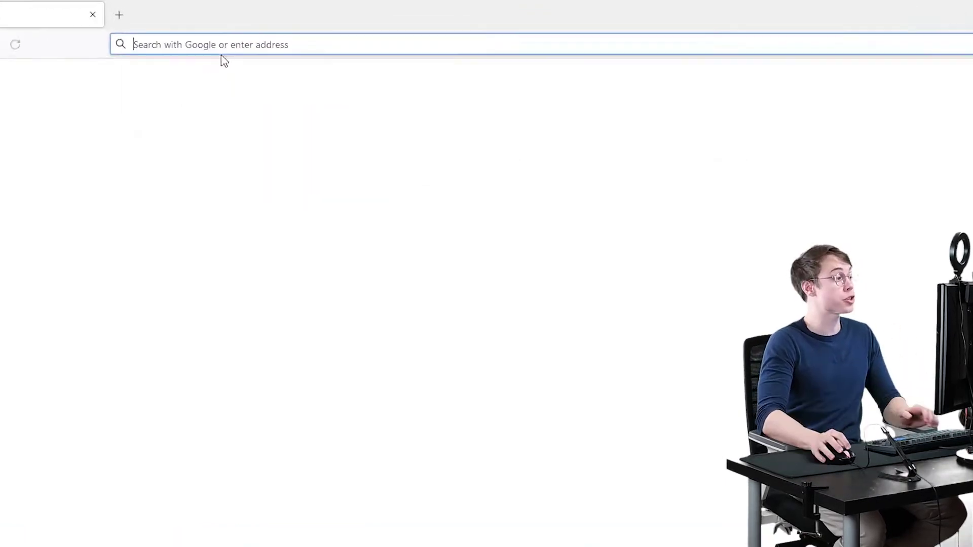
pyautogui.write('files')
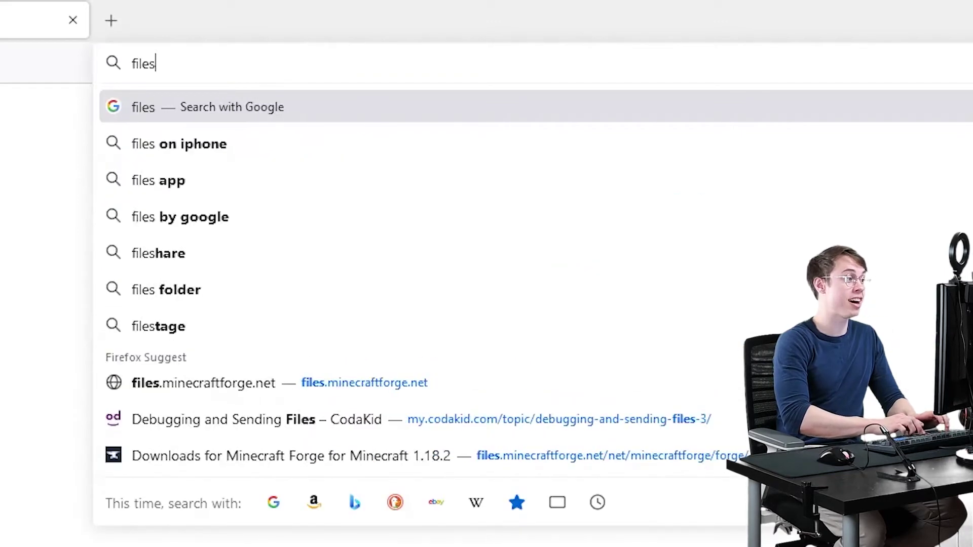
pyautogui.write('.minecraftfo')
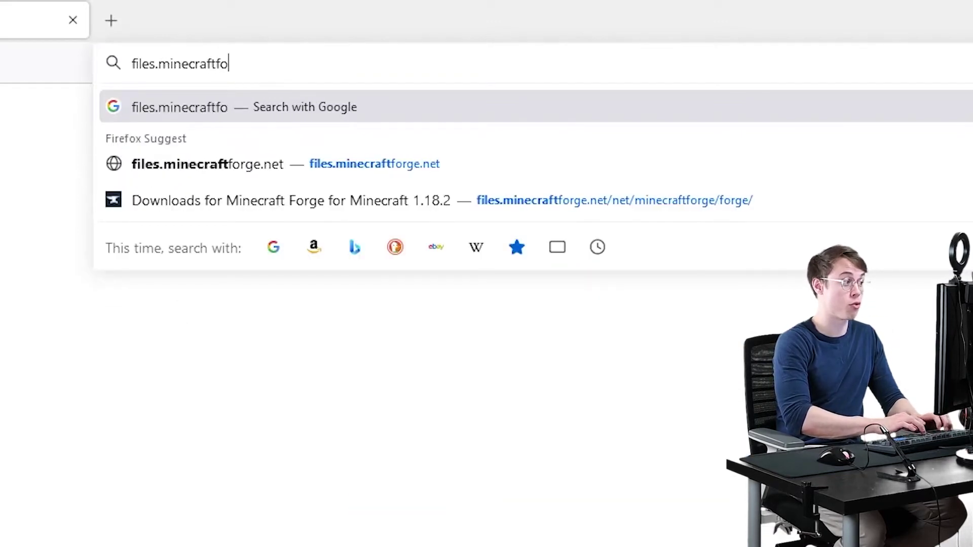
pyautogui.write('rge.net')
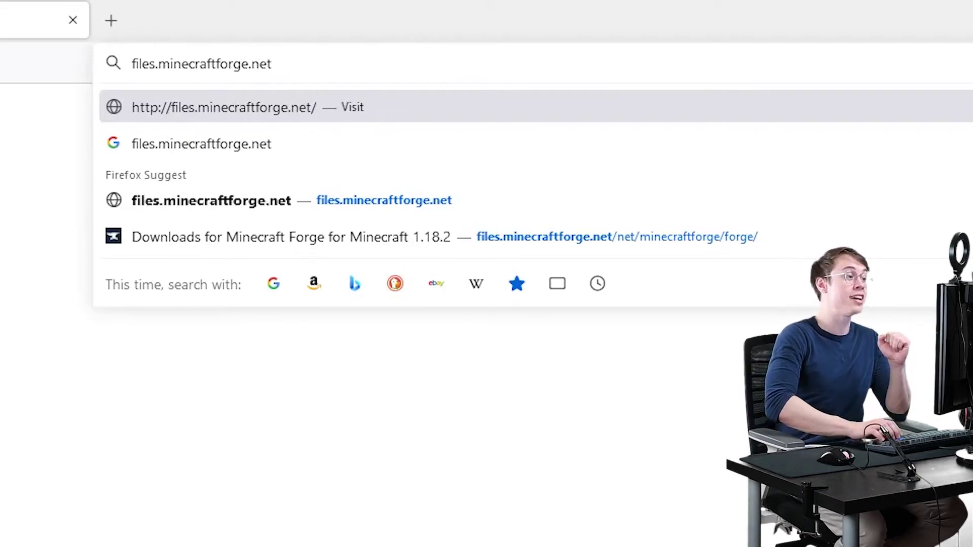
pyautogui.press('Return')
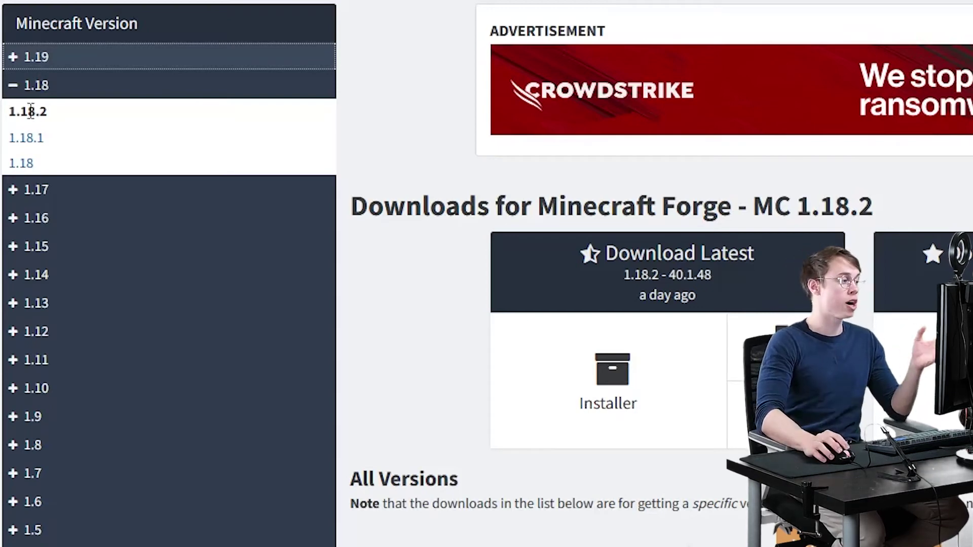
# - Examine the available Minecraft versions, including the releases grouped under 1.18, 1.17 and 1.16
pyautogui.moveTo(11, 108); pyautogui.dragTo(50, 109)
pyautogui.click(65, 113)
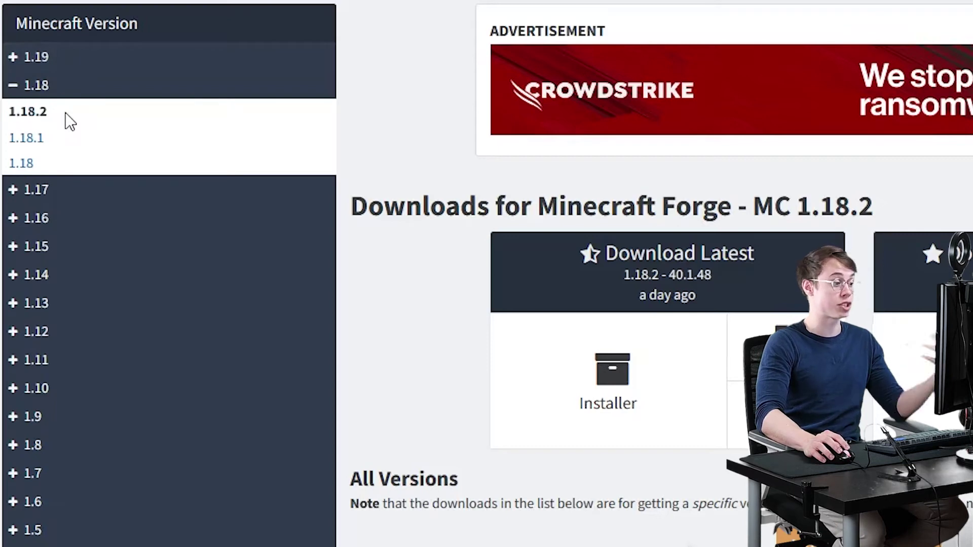
pyautogui.doubleClick(29, 111)
pyautogui.click(77, 114)
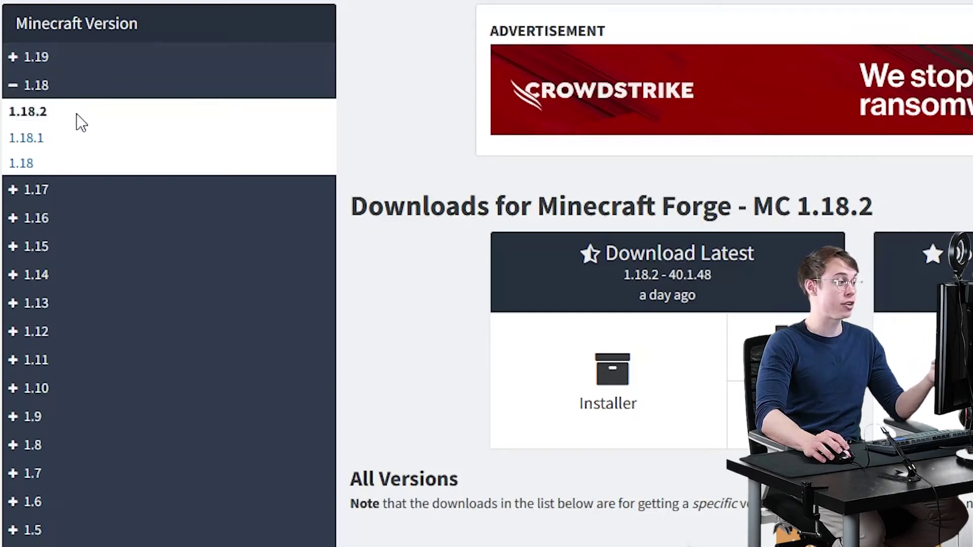
pyautogui.click(14, 193)
pyautogui.click(14, 247)
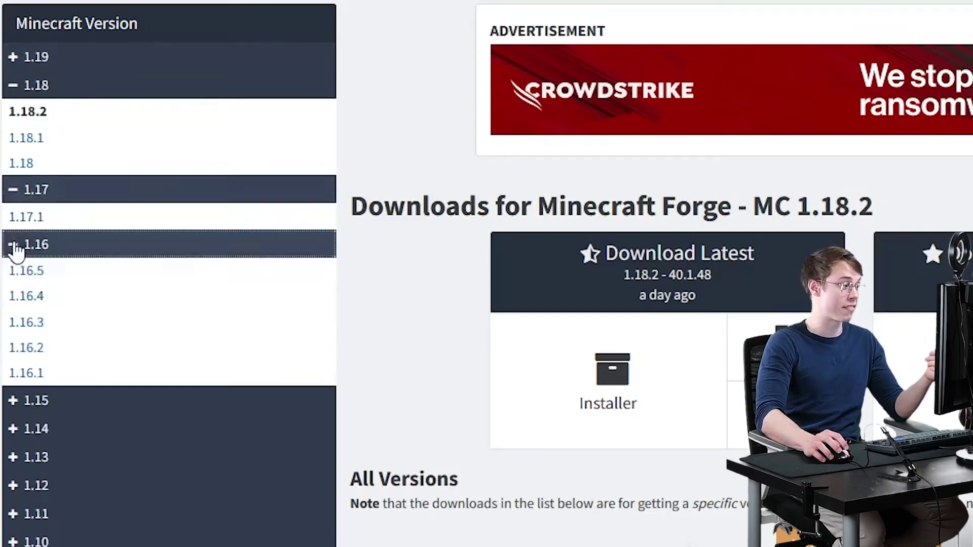
pyautogui.click(14, 247)
pyautogui.click(13, 191)
# - Choose Minecraft 1.18.2 as the version whose Forge downloads are listed
pyautogui.click(25, 137)
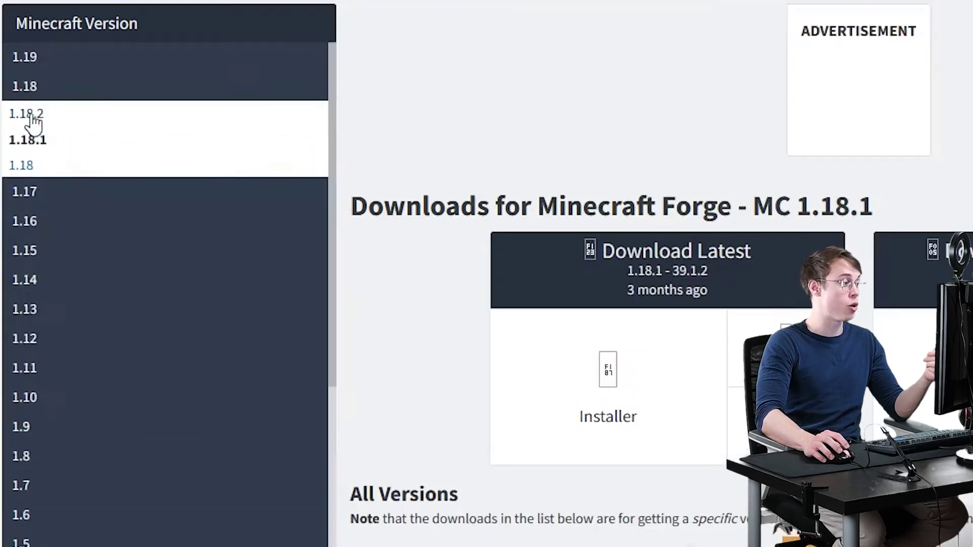
pyautogui.click(30, 113)
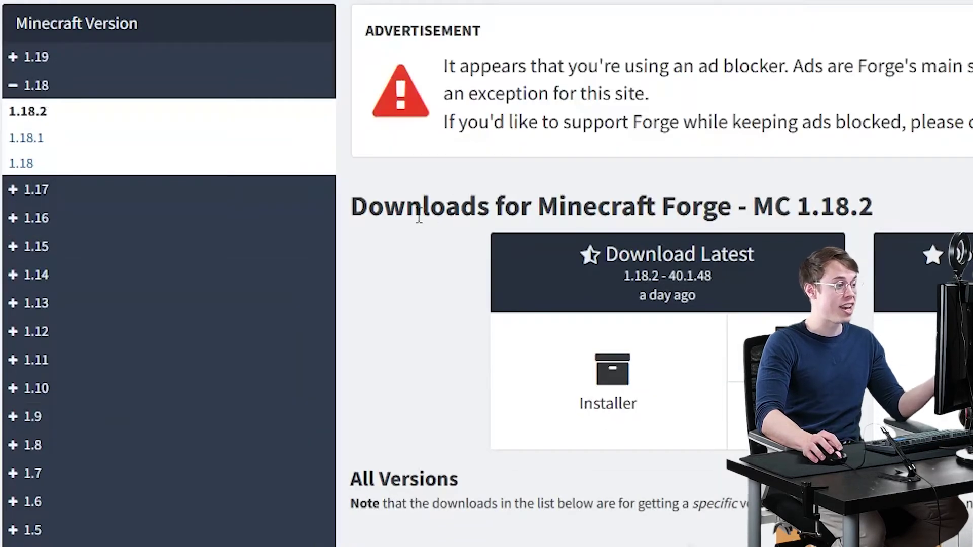
pyautogui.moveTo(418, 217); pyautogui.dragTo(840, 212)
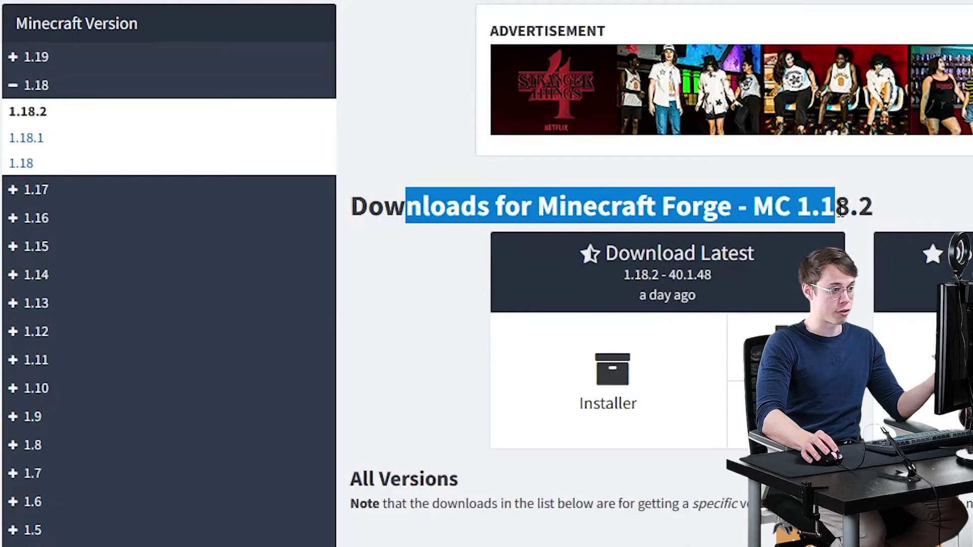
pyautogui.click(929, 210)
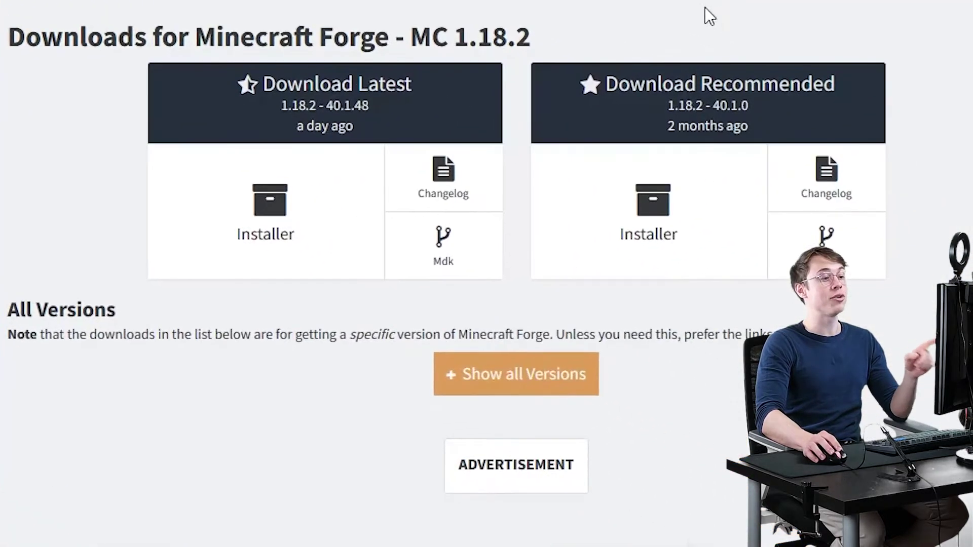
# - Download the recommended Forge installer, 1.18.2 - 40.1.0, skipping the advertisement page
pyautogui.moveTo(617, 84); pyautogui.dragTo(858, 84)
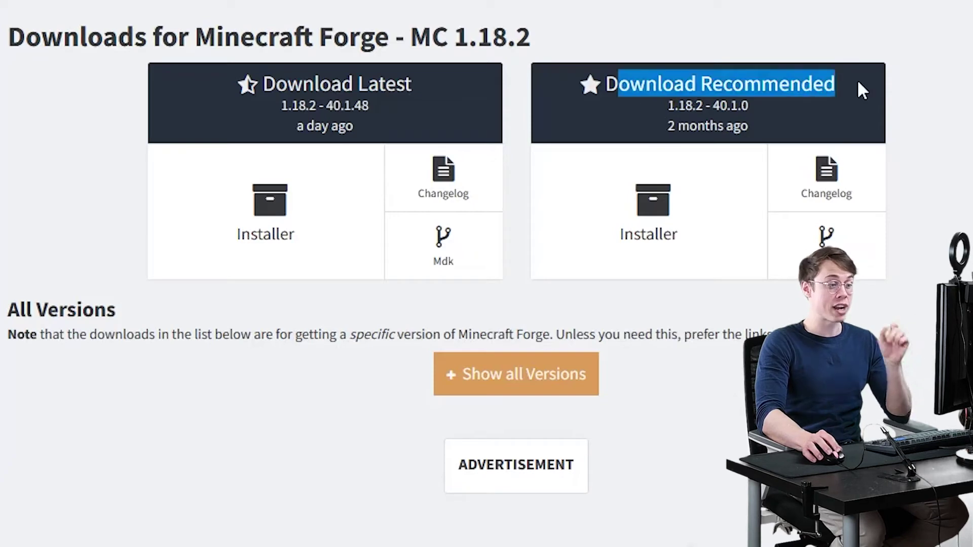
pyautogui.click(664, 213)
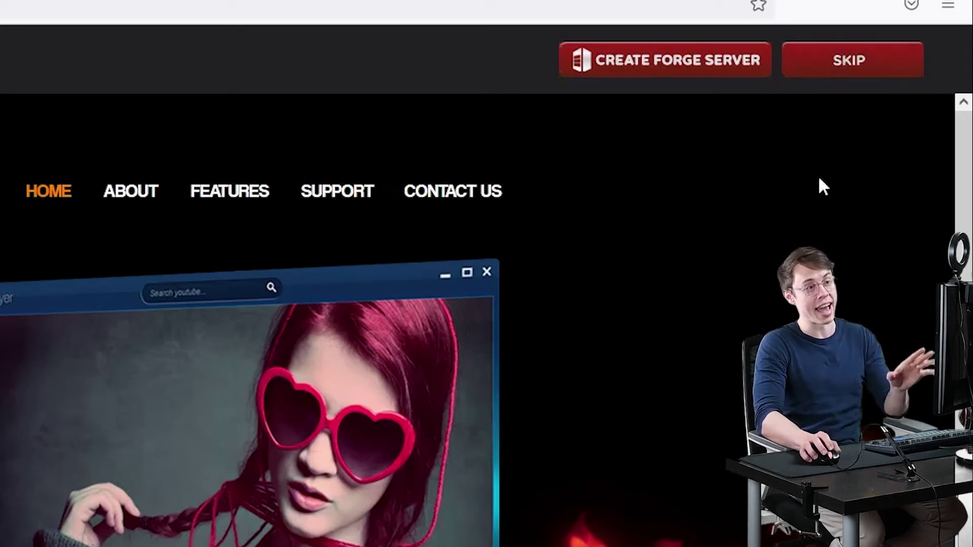
pyautogui.click(847, 64)
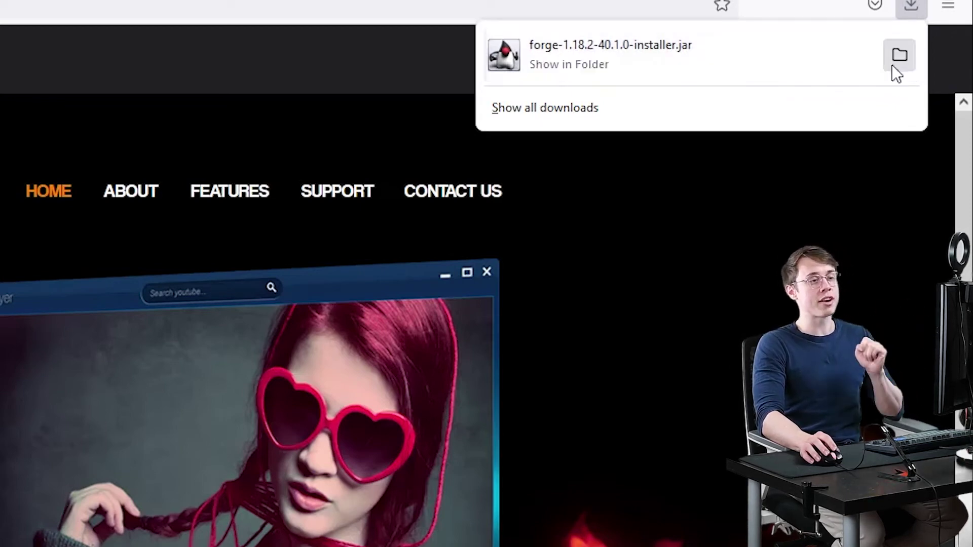
# - Run forge-1.18.2-40.1.0-installer.jar from its download folder and install the Forge client into the .minecraft folder
pyautogui.click(900, 53)
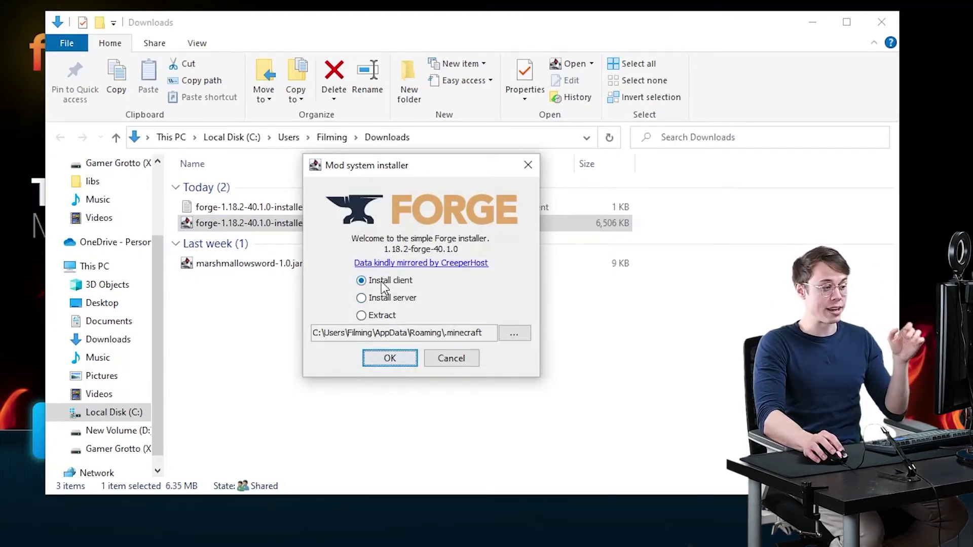
pyautogui.click(398, 360)
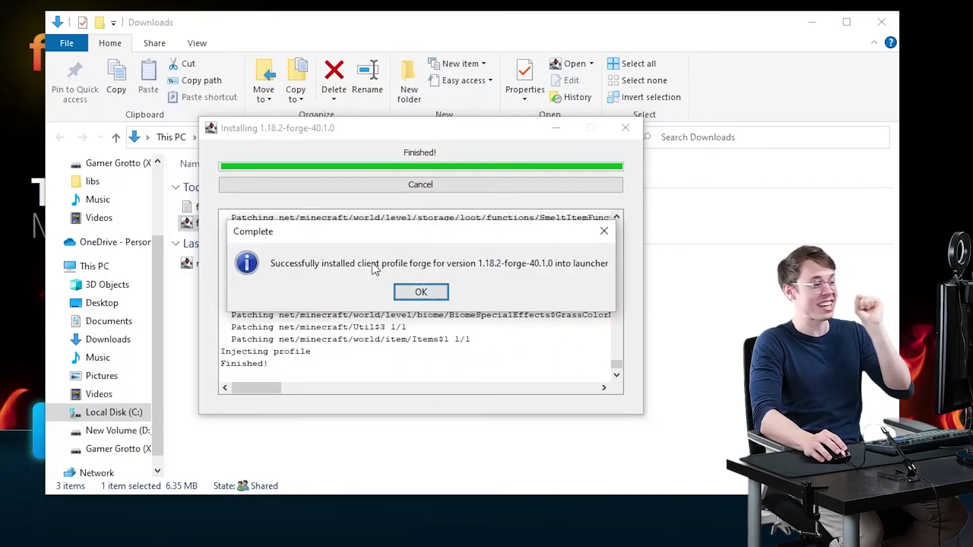
pyautogui.click(423, 292)
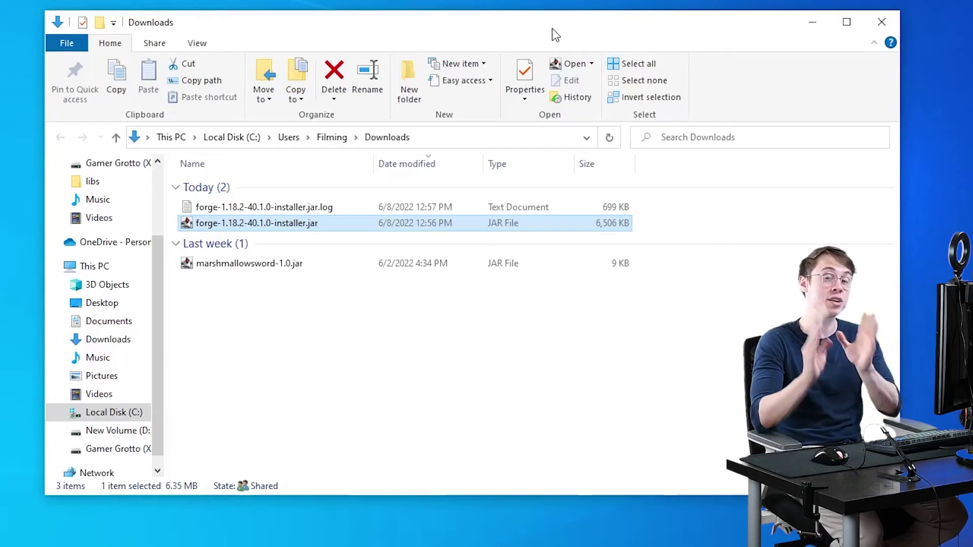
# - Minimize the Downloads folder window and open the Minecraft Launcher from the desktop
pyautogui.click(812, 21)
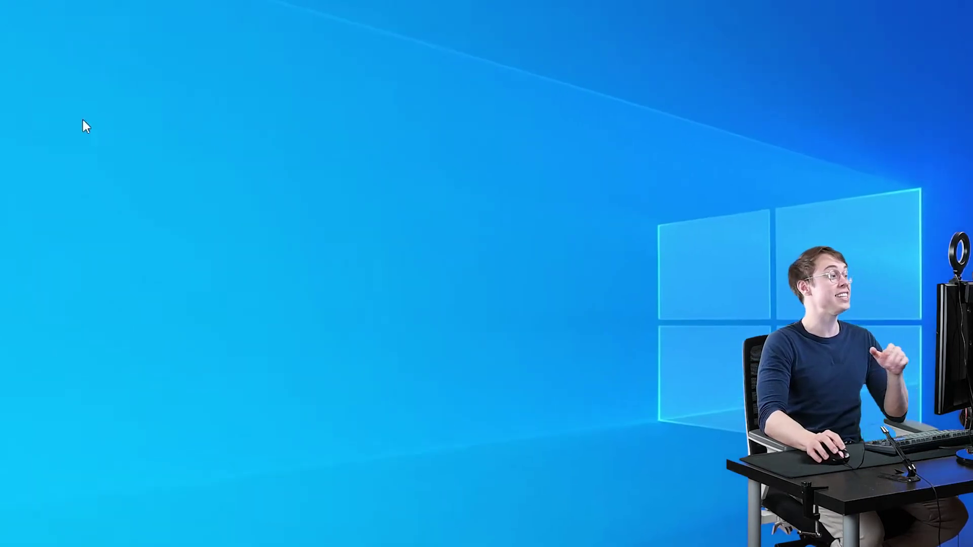
pyautogui.doubleClick(28, 174)
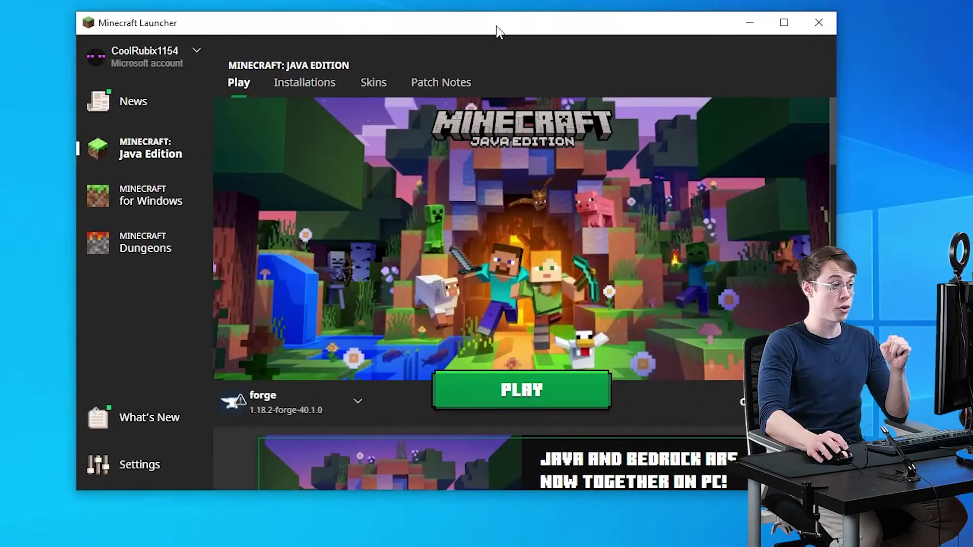
pyautogui.moveTo(497, 26); pyautogui.dragTo(562, 17)
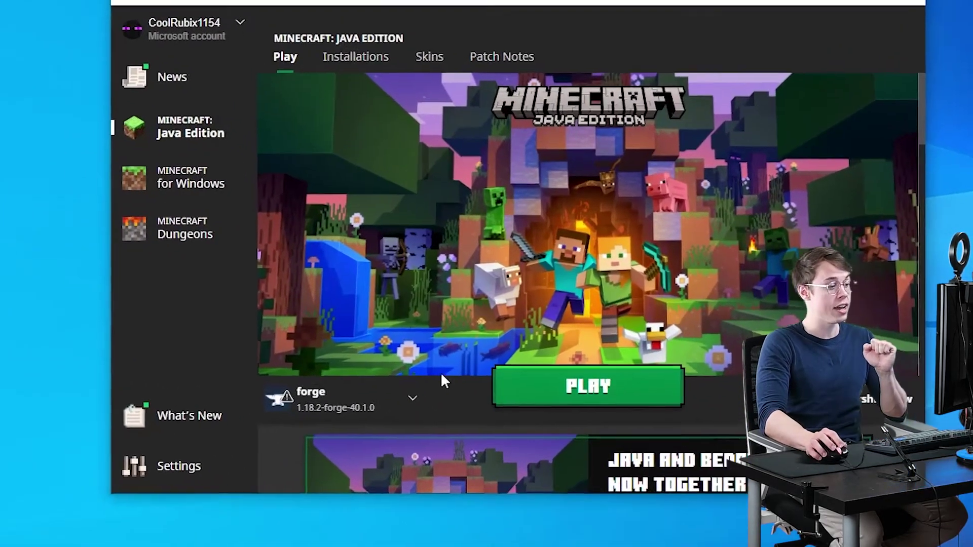
# - Select the forge installation, 1.18.2-forge-40.1.0, as the Minecraft: Java Edition version to play
pyautogui.moveTo(324, 393)
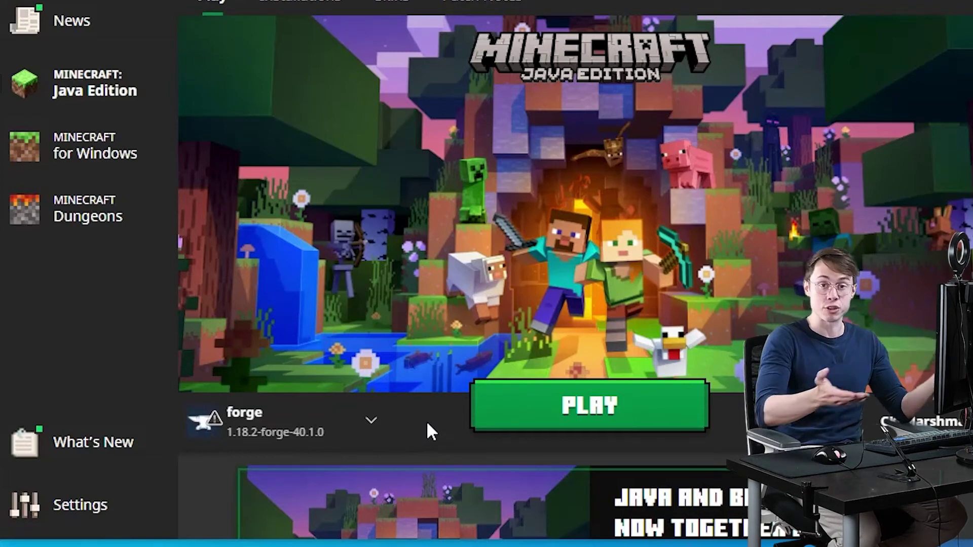
pyautogui.moveTo(254, 437)
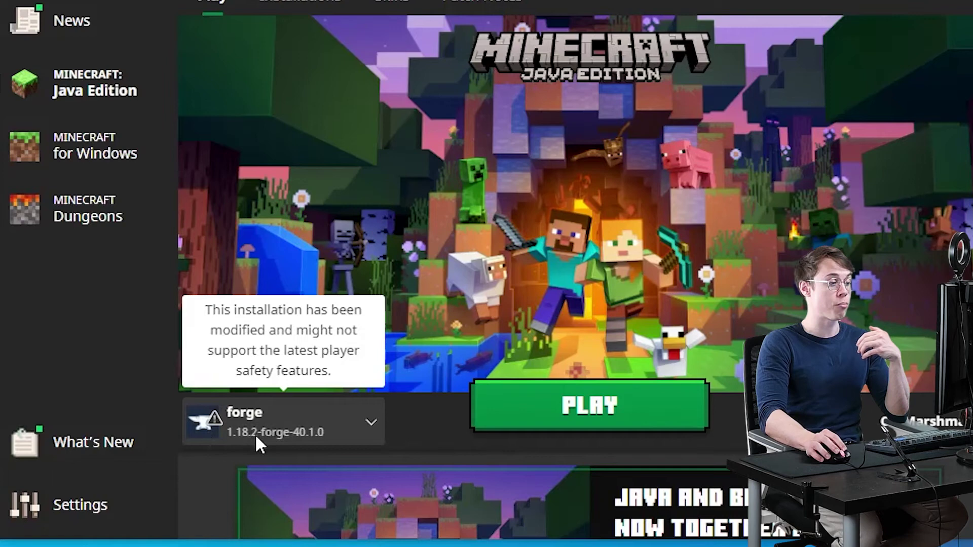
pyautogui.click(372, 423)
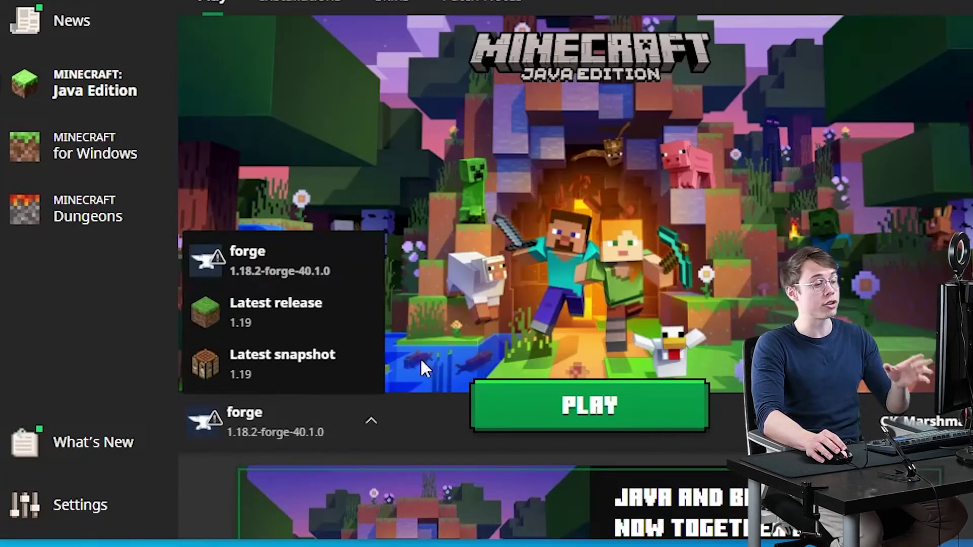
pyautogui.click(313, 262)
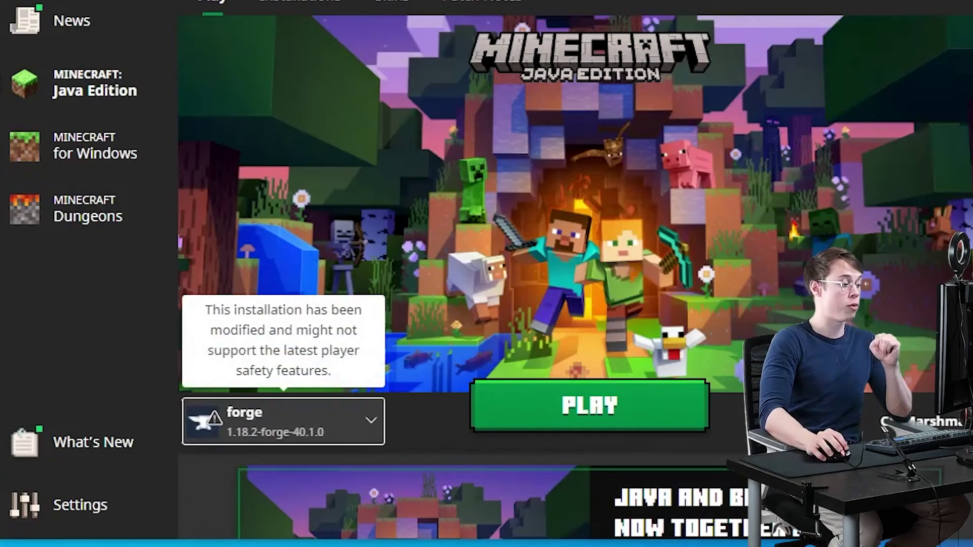
# - Switch to Firefox and open the mod site minecraftmods.com
pyautogui.click(376, 534)
pyautogui.click(429, 4)
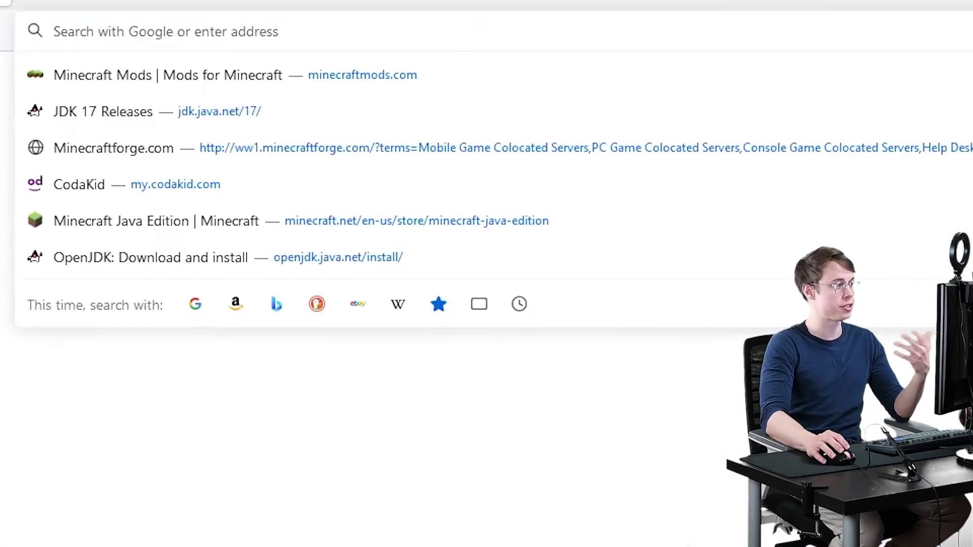
pyautogui.write('minecraftmods.com')
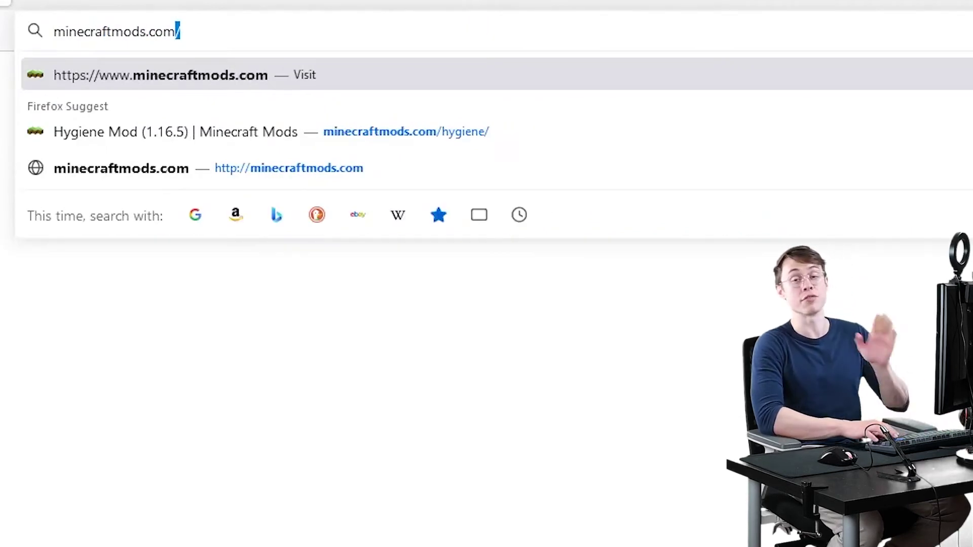
pyautogui.press('Return')
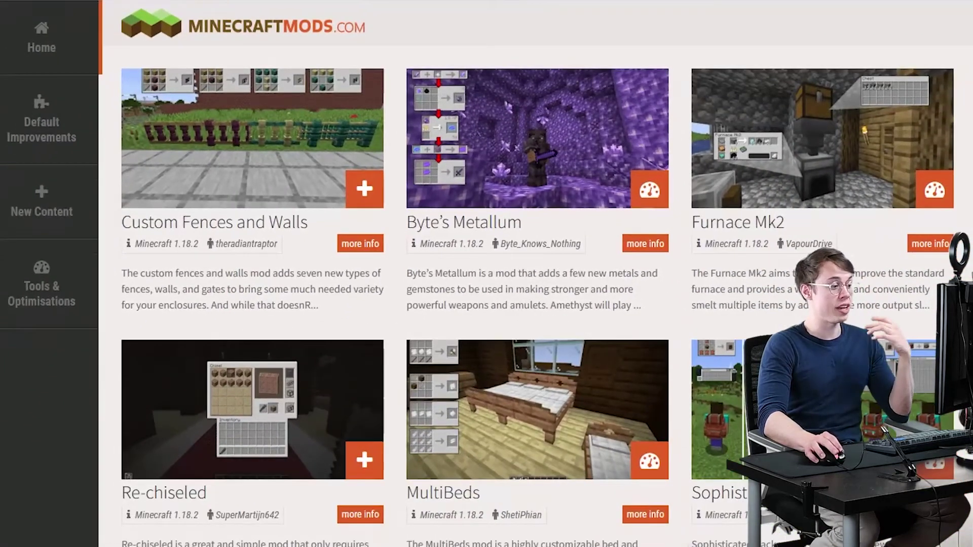
# - Browse the mod listings and check which Minecraft version each mod supports, such as Farmer's Delight and Resourceful Tools
pyautogui.scroll(-10, 538, 274)
pyautogui.scroll(5, 538, 273)
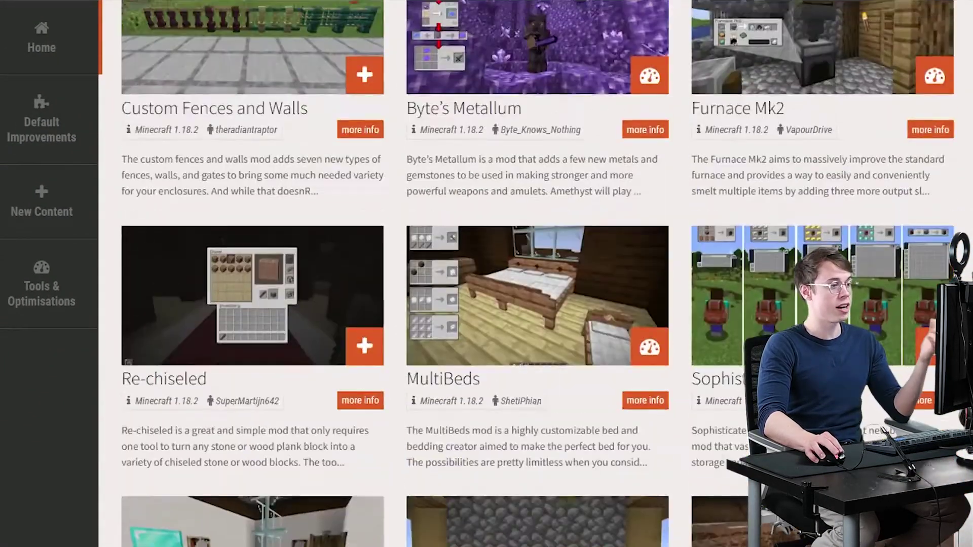
pyautogui.scroll(-5, 537, 274)
pyautogui.scroll(10, 537, 274)
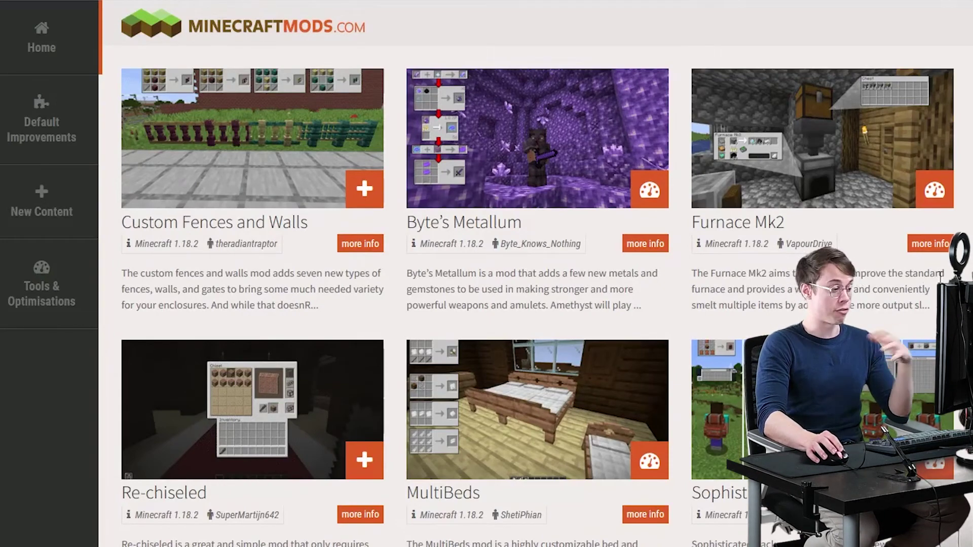
pyautogui.scroll(-3, 925, 287)
pyautogui.scroll(-5, 537, 274)
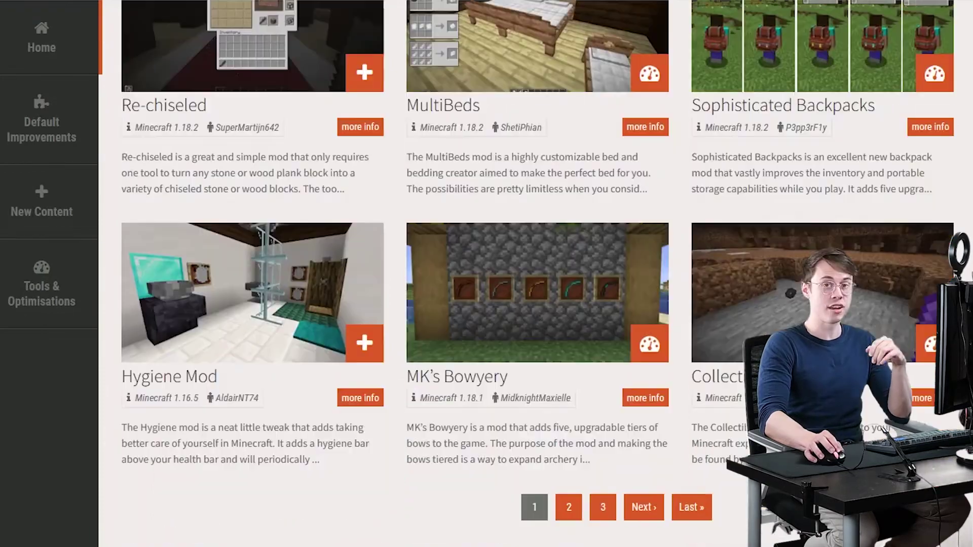
pyautogui.scroll(5, 537, 274)
pyautogui.scroll(-3, 537, 274)
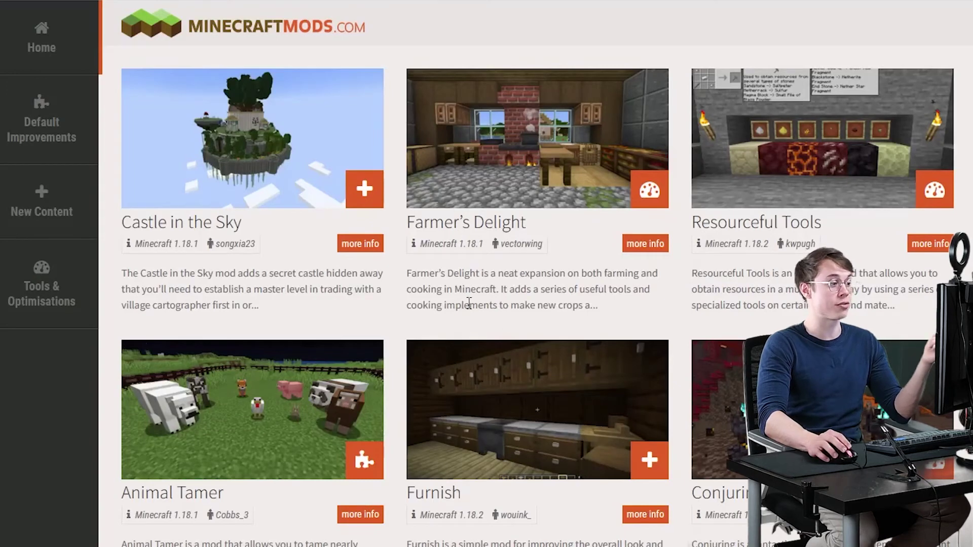
pyautogui.moveTo(419, 244); pyautogui.dragTo(513, 260)
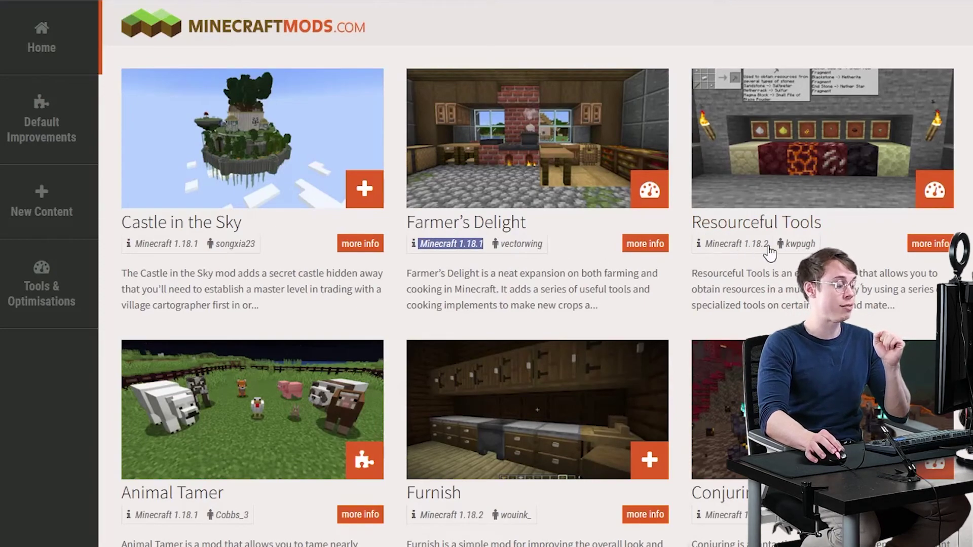
pyautogui.scroll(-4, 681, 288)
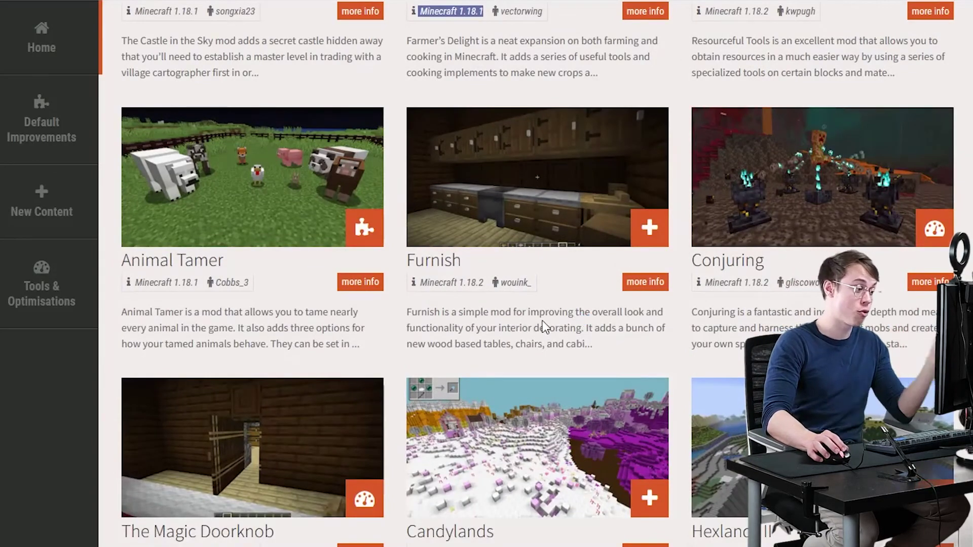
# - Browse further pages of the mod listings and open the Sophisticated Backpacks page for Minecraft 1.18.2
pyautogui.scroll(-3, 545, 326)
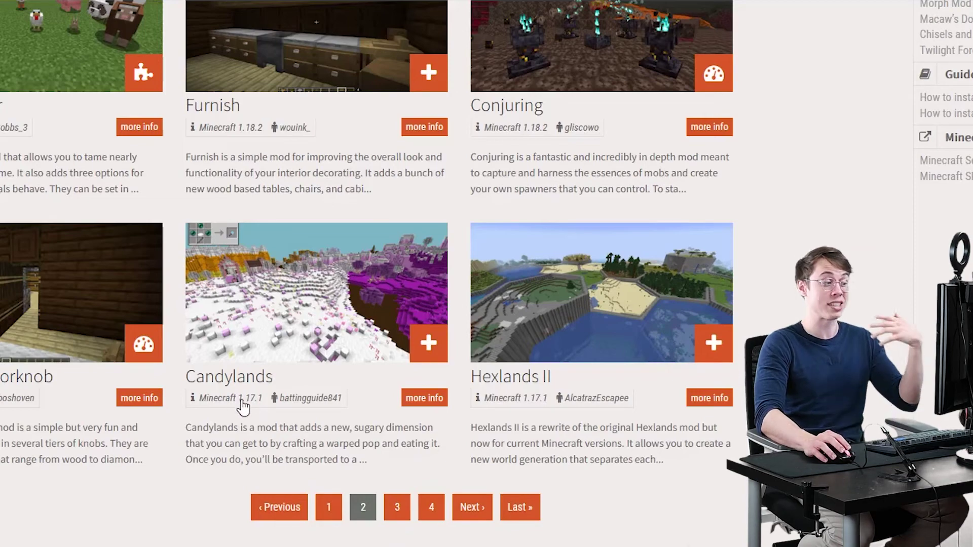
pyautogui.click(402, 507)
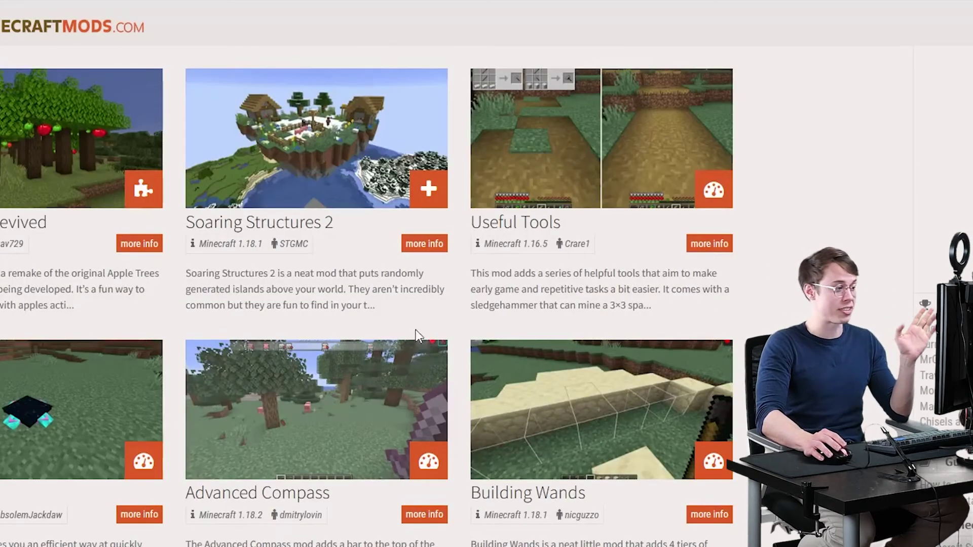
pyautogui.scroll(-10, 463, 309)
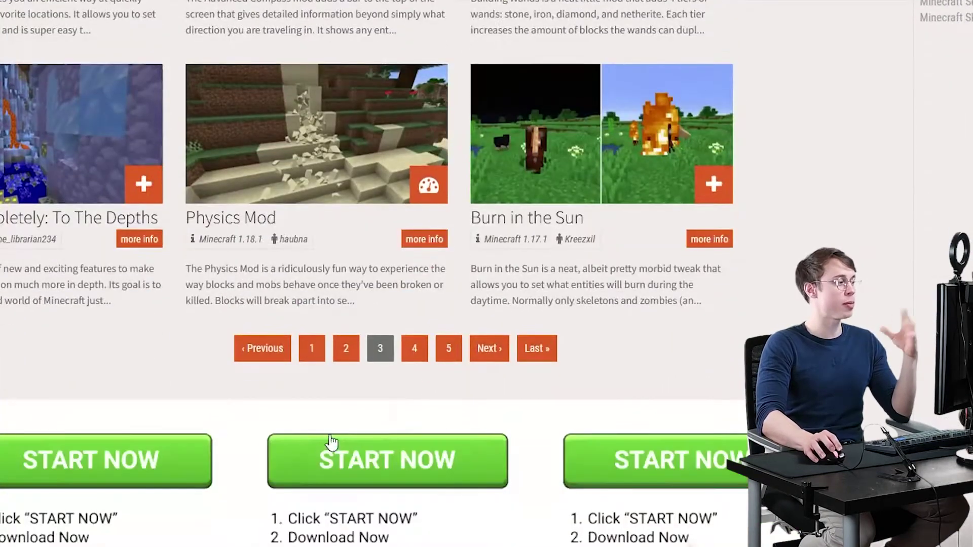
pyautogui.click(308, 359)
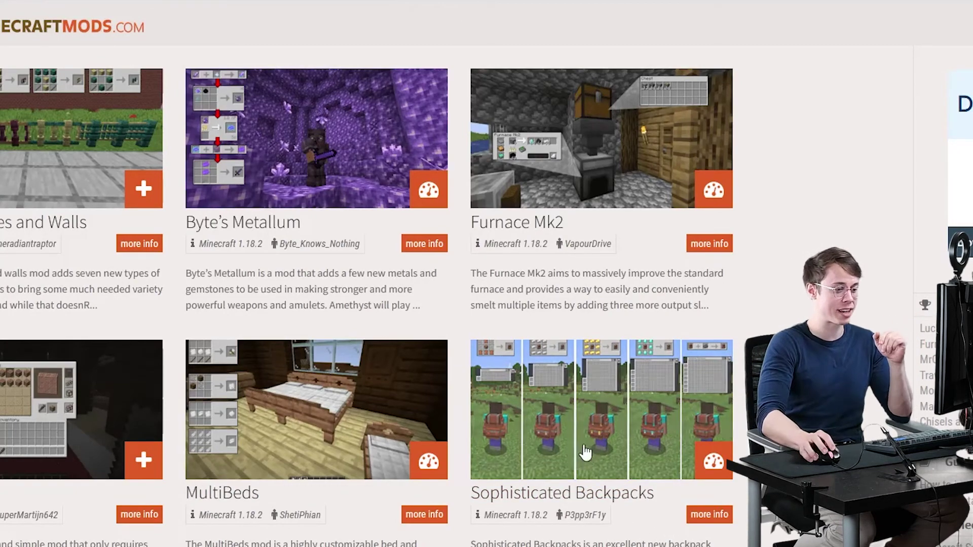
pyautogui.scroll(-2, 592, 431)
pyautogui.click(554, 424)
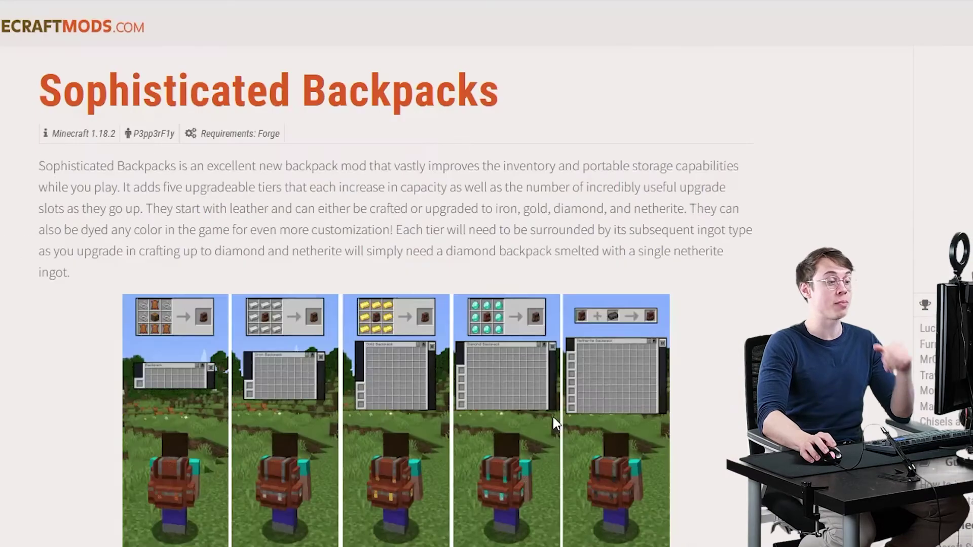
# - Read through the Sophisticated Backpacks description and its upgrade sections
pyautogui.moveTo(97, 170); pyautogui.dragTo(495, 250)
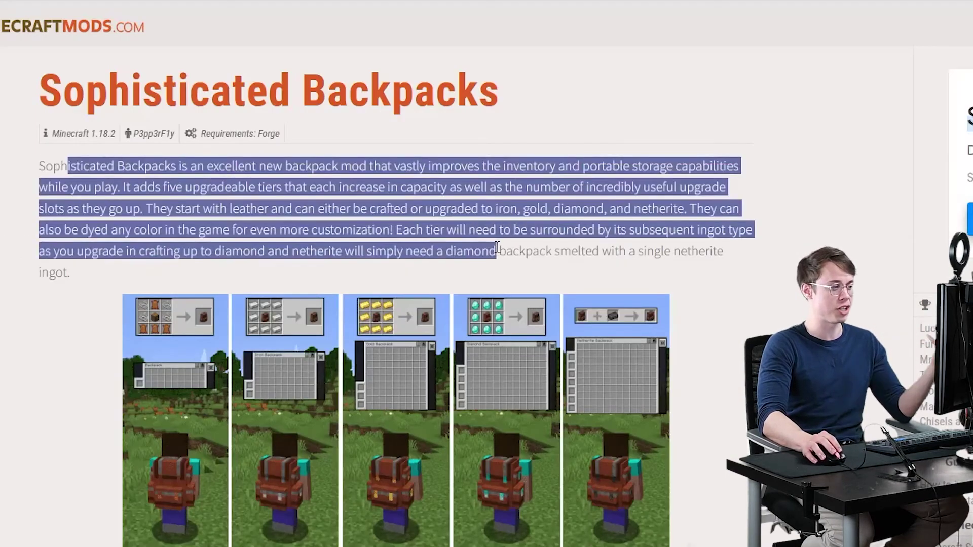
pyautogui.click(495, 250)
pyautogui.scroll(-9, 499, 253)
pyautogui.scroll(-20, 494, 315)
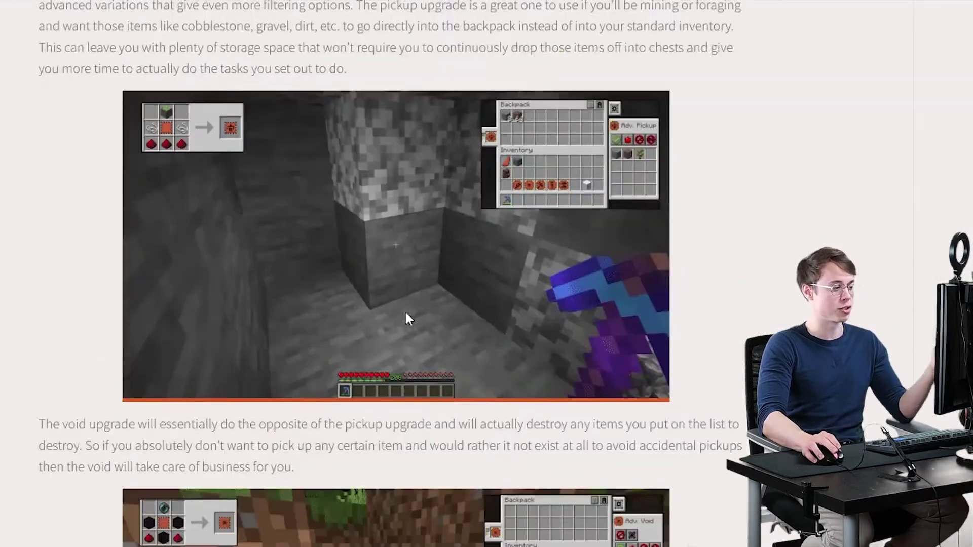
pyautogui.scroll(-10, 404, 282)
pyautogui.scroll(3, 359, 282)
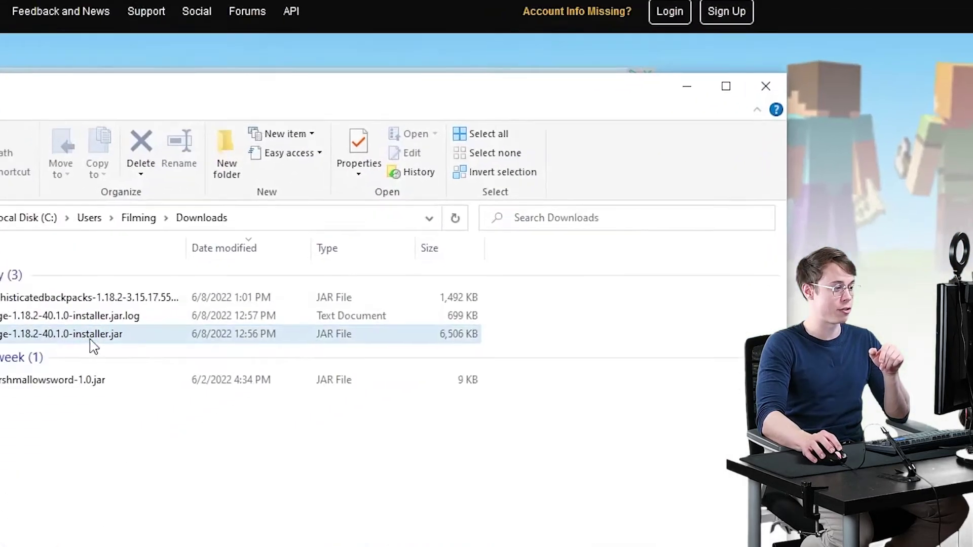
# - Select the sophisticatedbackpacks JAR file in Downloads, then switch to the Minecraft Launcher and start the game with the forge installation
pyautogui.click(200, 220)
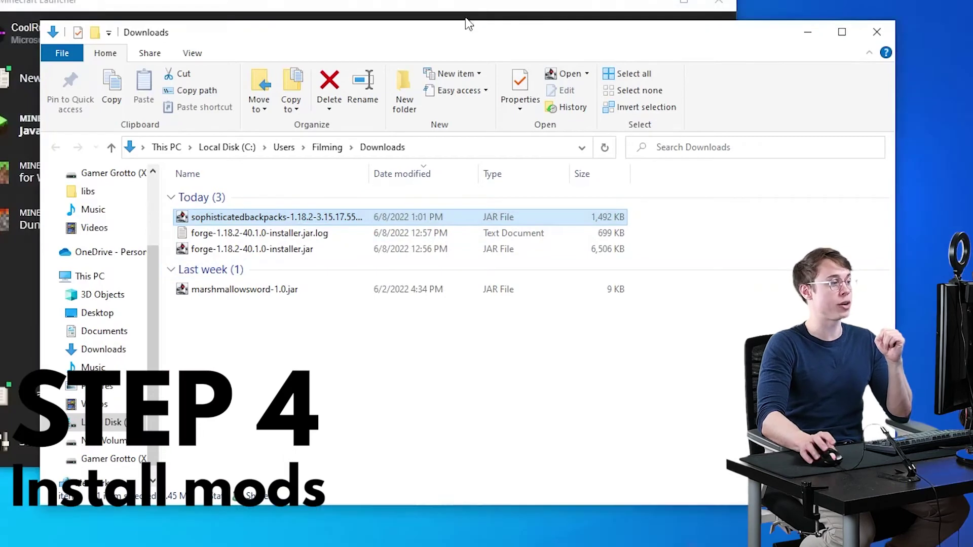
pyautogui.click(476, 4)
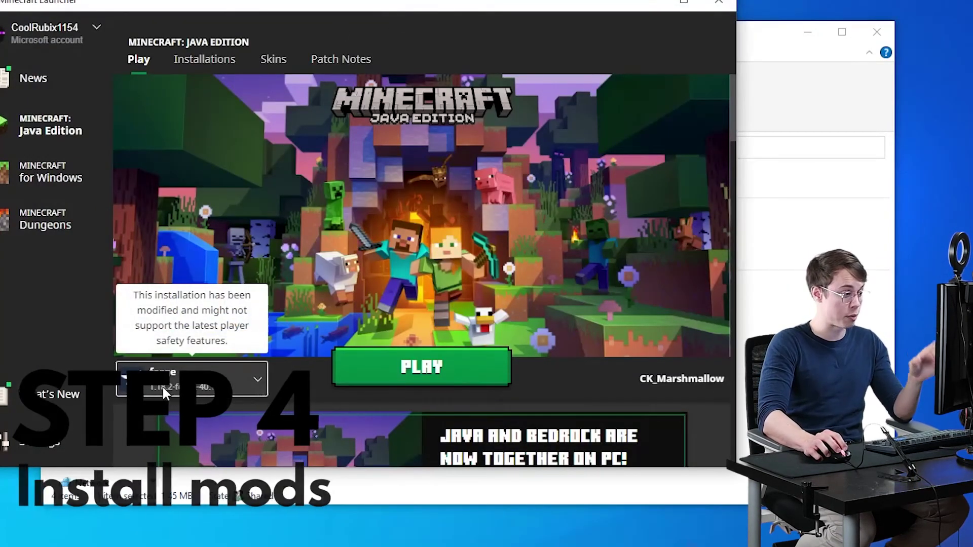
pyautogui.click(501, 381)
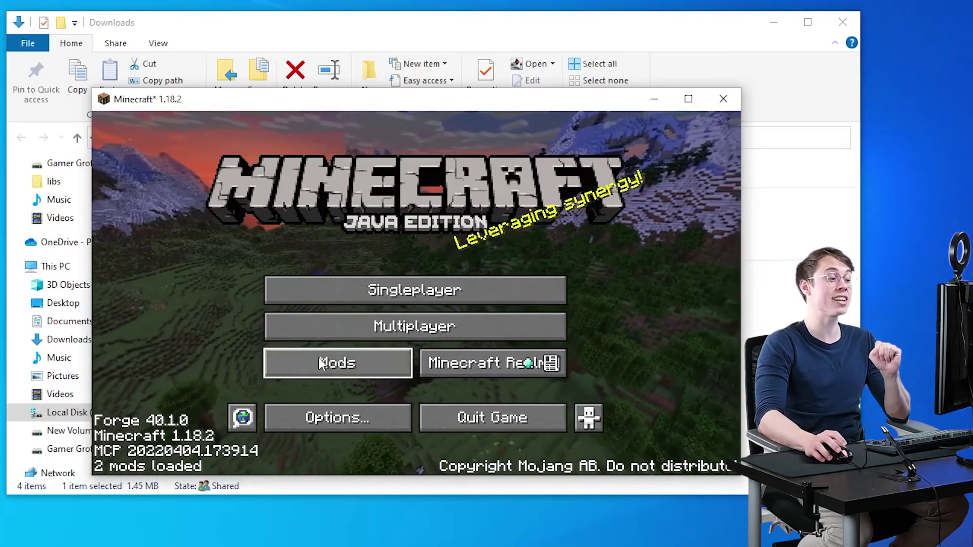
# - Open the game's mod list and view the details of the Minecraft and Forge entries
pyautogui.click(343, 365)
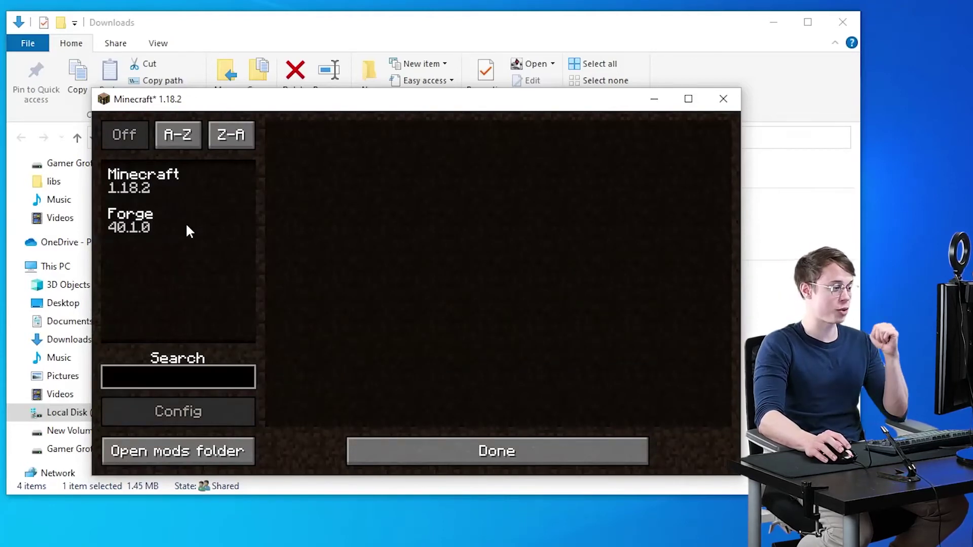
pyautogui.click(180, 186)
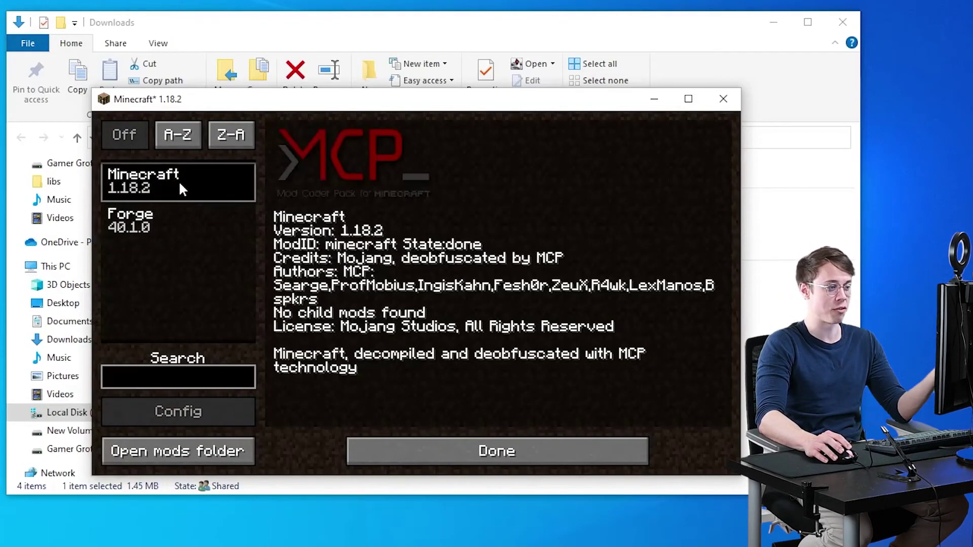
pyautogui.click(186, 232)
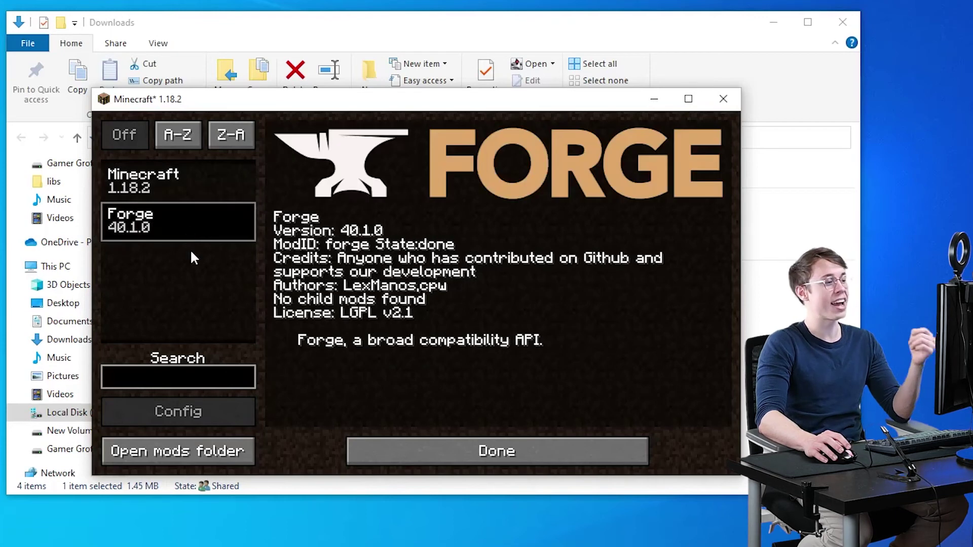
# - Open the mods folder from the game and arrange its window alongside the Downloads folder window
pyautogui.click(195, 453)
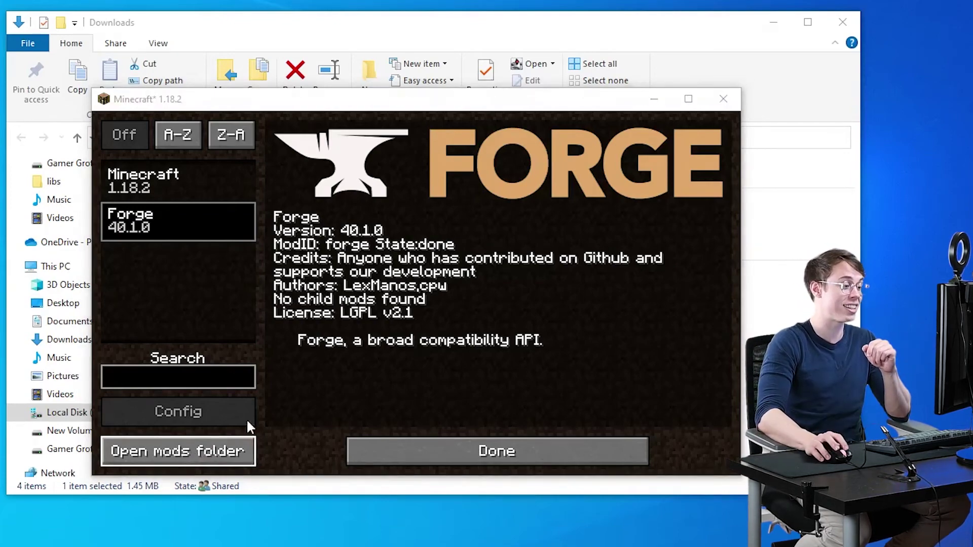
pyautogui.moveTo(390, 50); pyautogui.dragTo(481, 56)
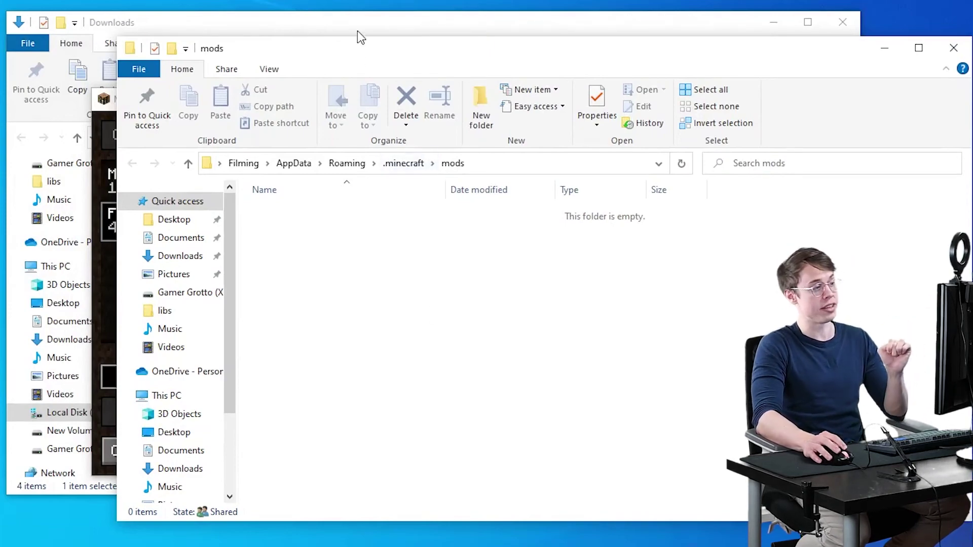
pyautogui.moveTo(357, 30); pyautogui.dragTo(289, 8)
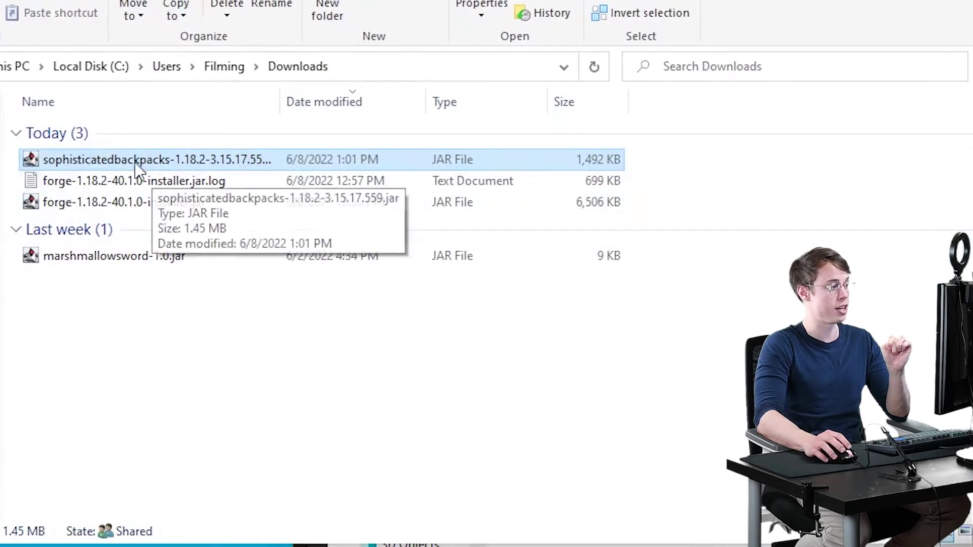
# - Copy sophisticatedbackpacks-1.18.2-3.15.17.559.jar from Downloads into the .minecraft mods folder
pyautogui.moveTo(97, 159); pyautogui.dragTo(667, 277)
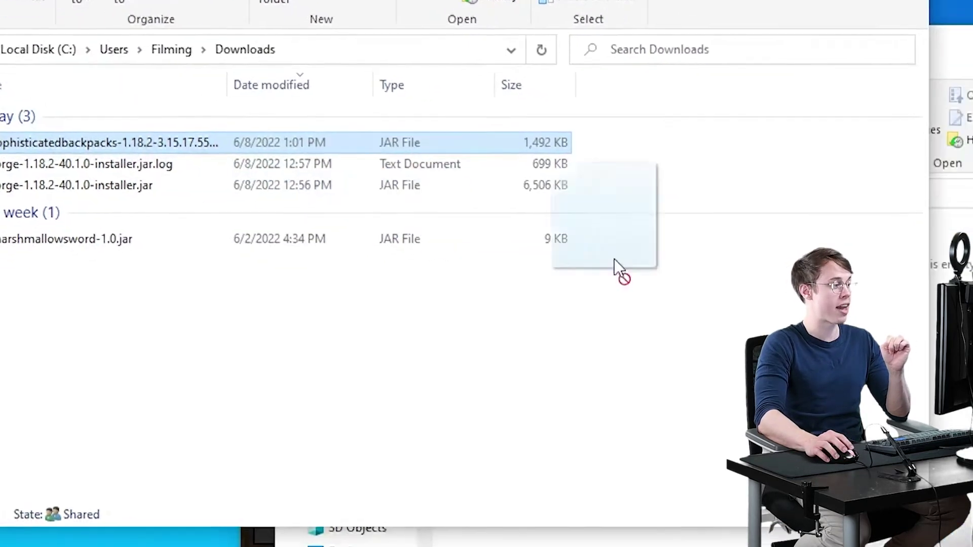
pyautogui.moveTo(614, 260); pyautogui.dragTo(85, 150)
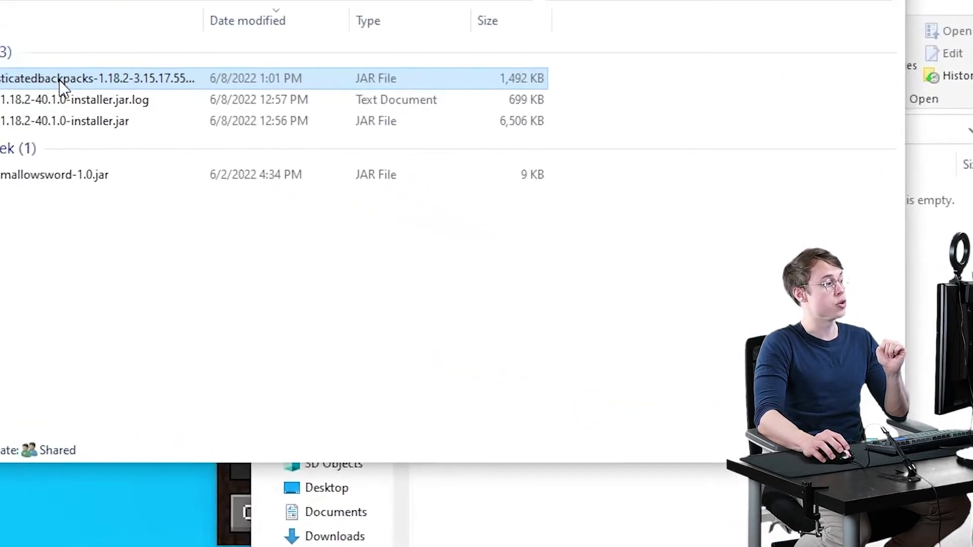
pyautogui.rightClick(60, 80)
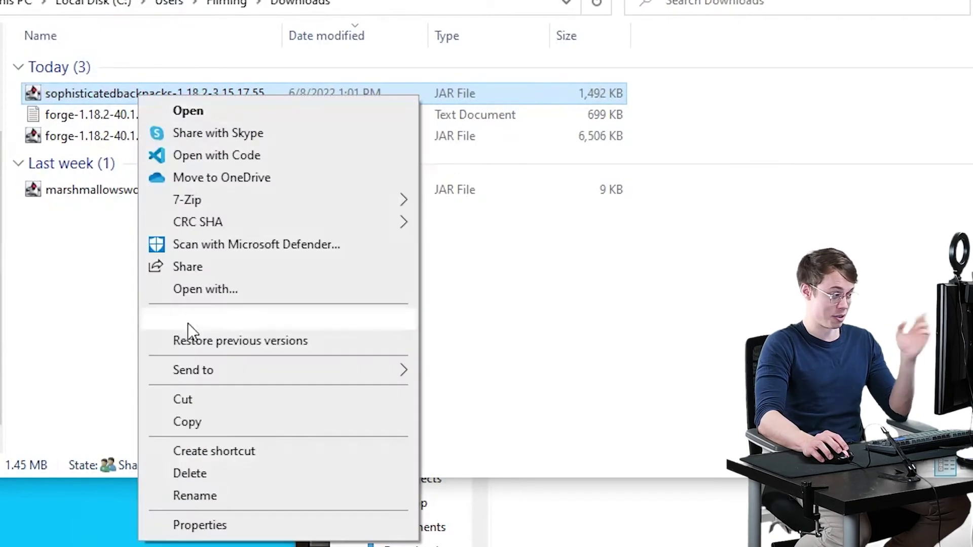
pyautogui.click(203, 425)
pyautogui.click(557, 507)
pyautogui.rightClick(923, 342)
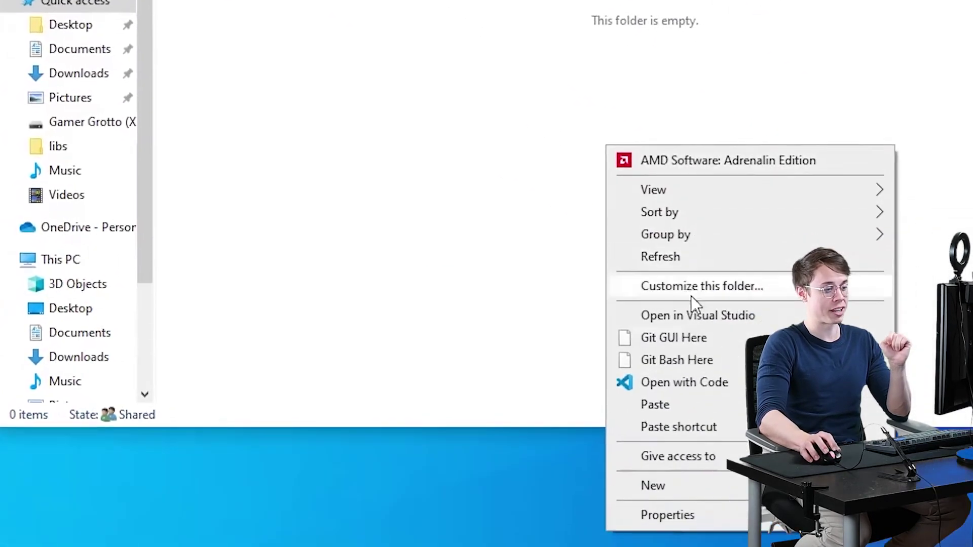
pyautogui.click(659, 405)
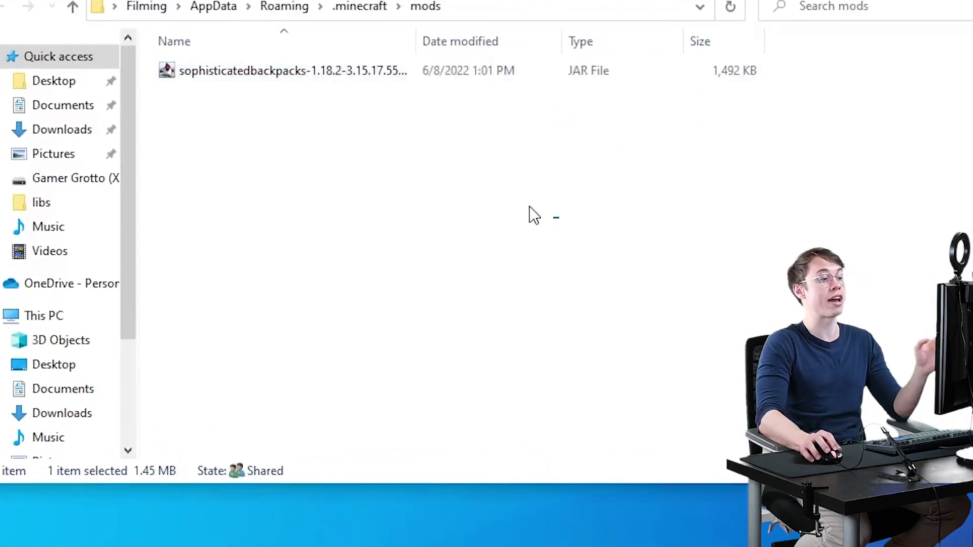
pyautogui.moveTo(556, 217); pyautogui.dragTo(256, 71)
pyautogui.click(365, 180)
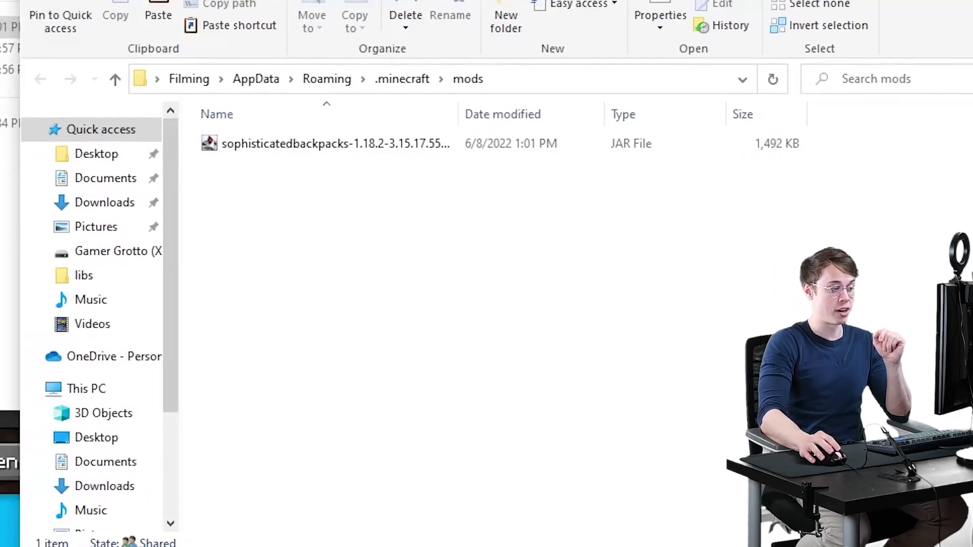
pyautogui.moveTo(487, 256); pyautogui.dragTo(312, 143)
# - Switch back to the Minecraft window, leave the mod list and quit the game
pyautogui.click(10, 446)
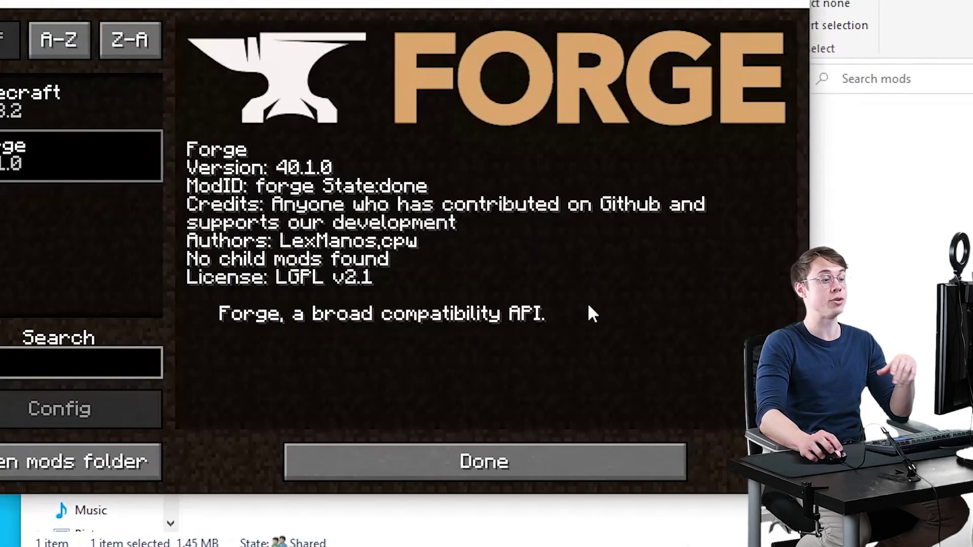
pyautogui.click(474, 461)
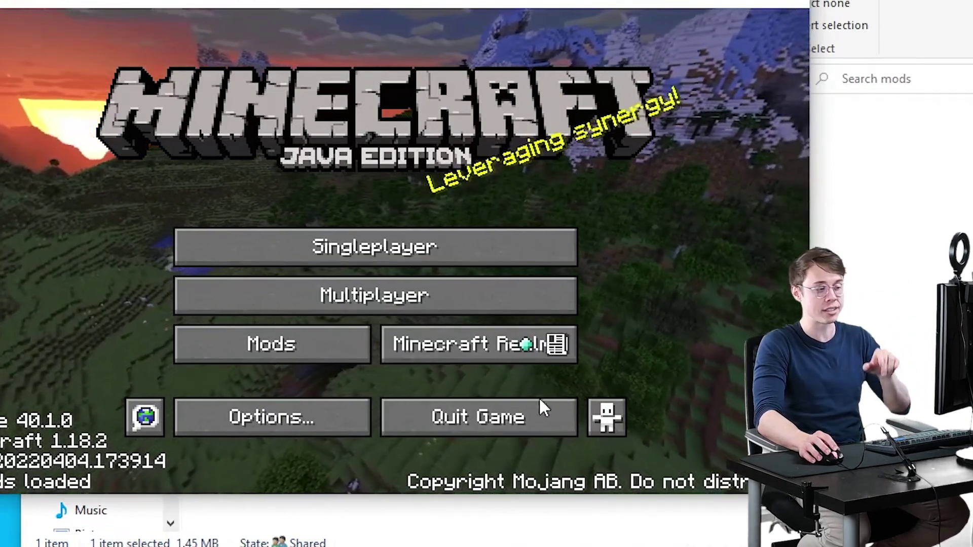
pyautogui.click(507, 429)
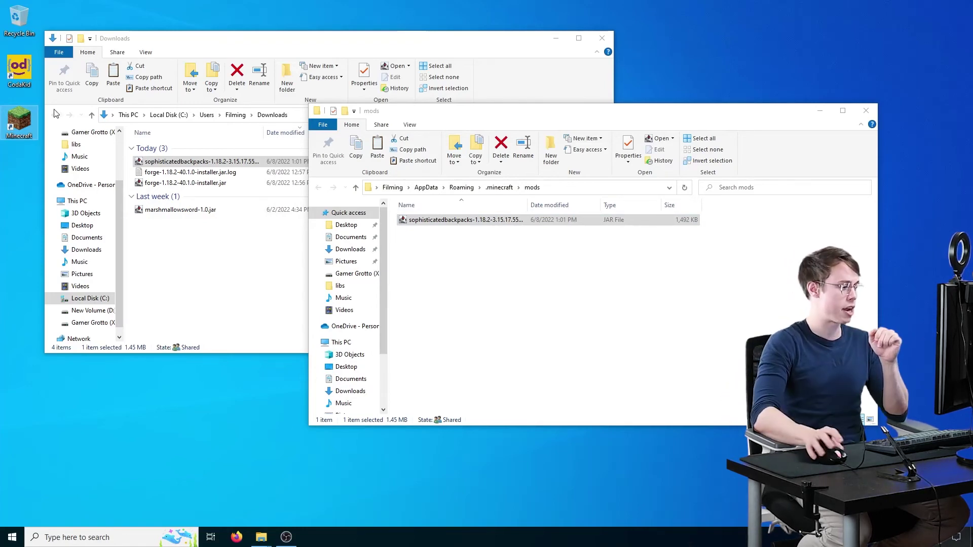
# - Reopen the Minecraft Launcher, start the forge installation 1.18.2-forge-40.1.0 and maximize the game window
pyautogui.doubleClick(19, 122)
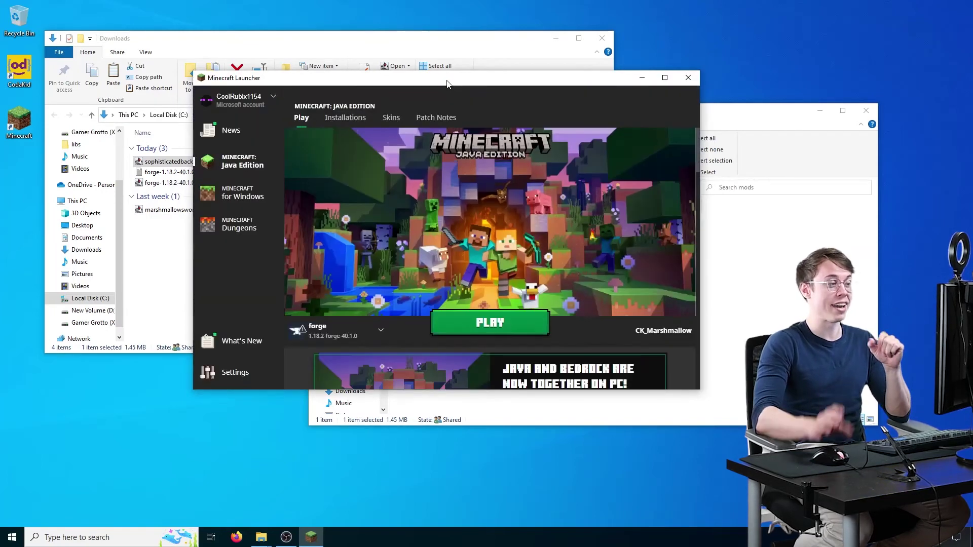
pyautogui.moveTo(317, 337)
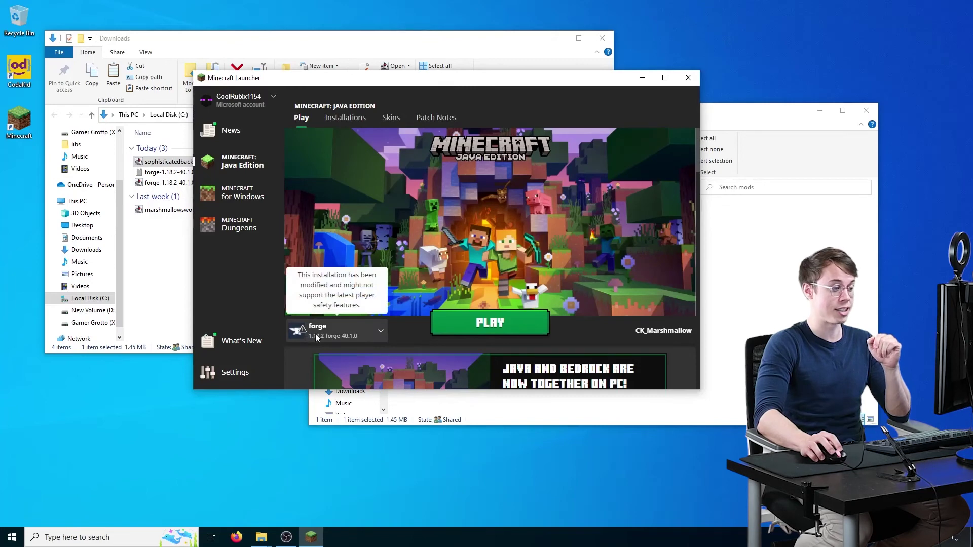
pyautogui.click(496, 323)
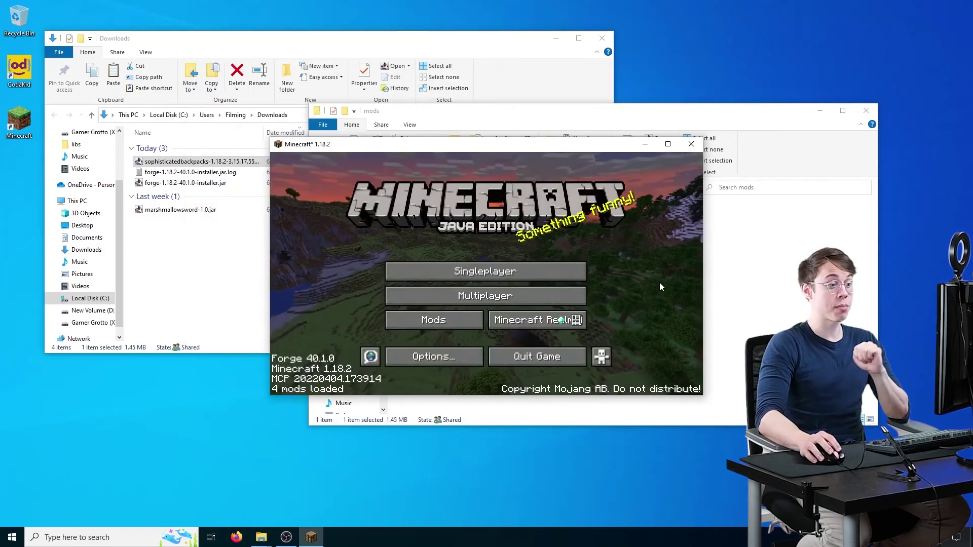
pyautogui.click(668, 144)
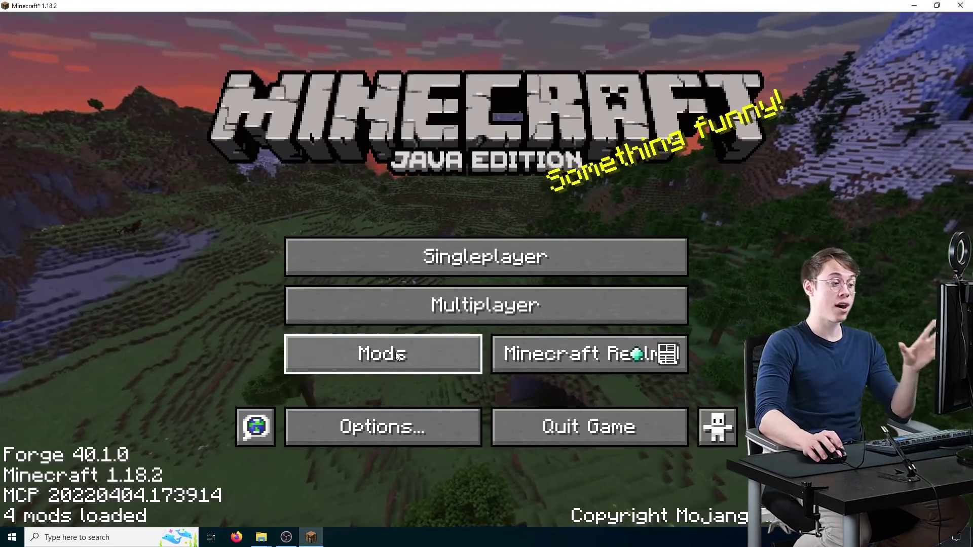
# - Check the Sophisticated Backpacks entry in the game's mod list and return to the title screen
pyautogui.click(397, 357)
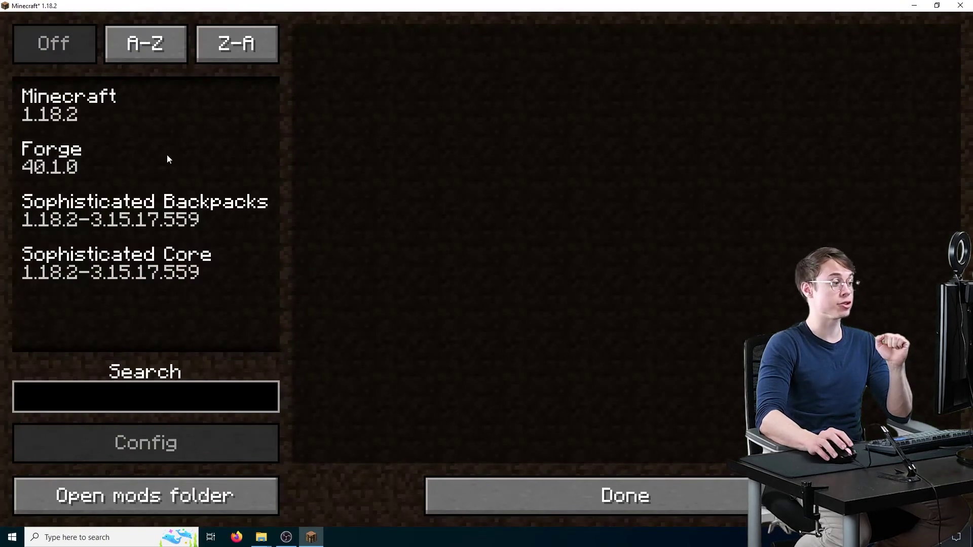
pyautogui.click(152, 213)
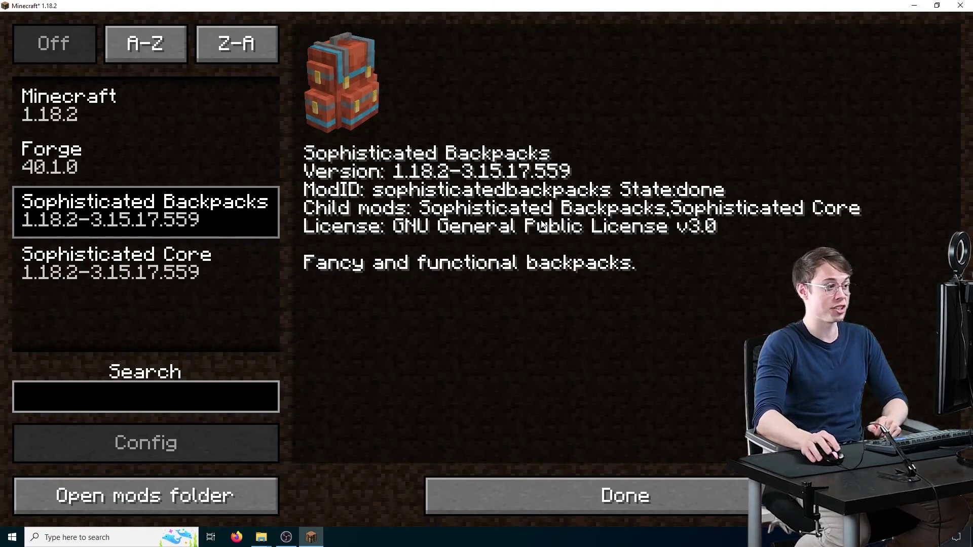
pyautogui.click(667, 495)
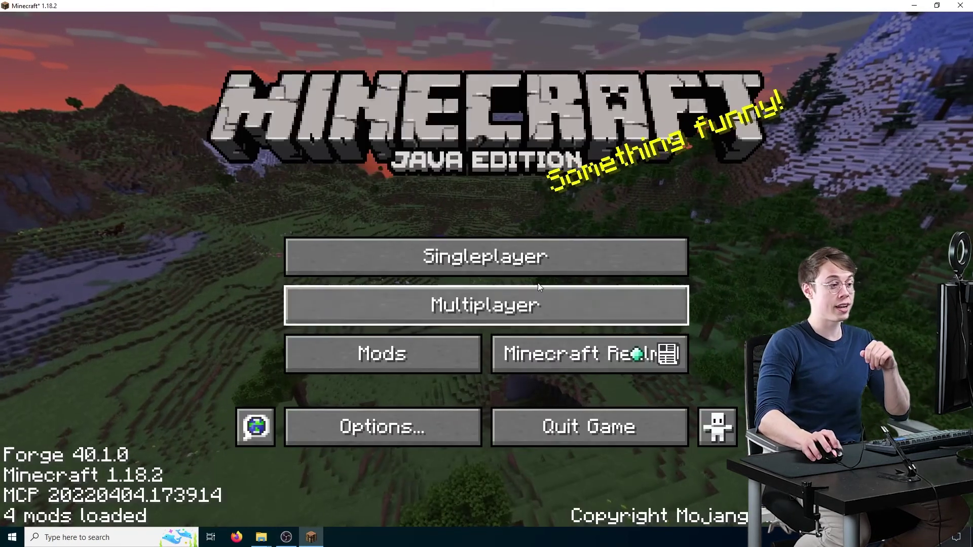
# - Begin a new singleplayer world and set its game mode to Creative
pyautogui.click(503, 260)
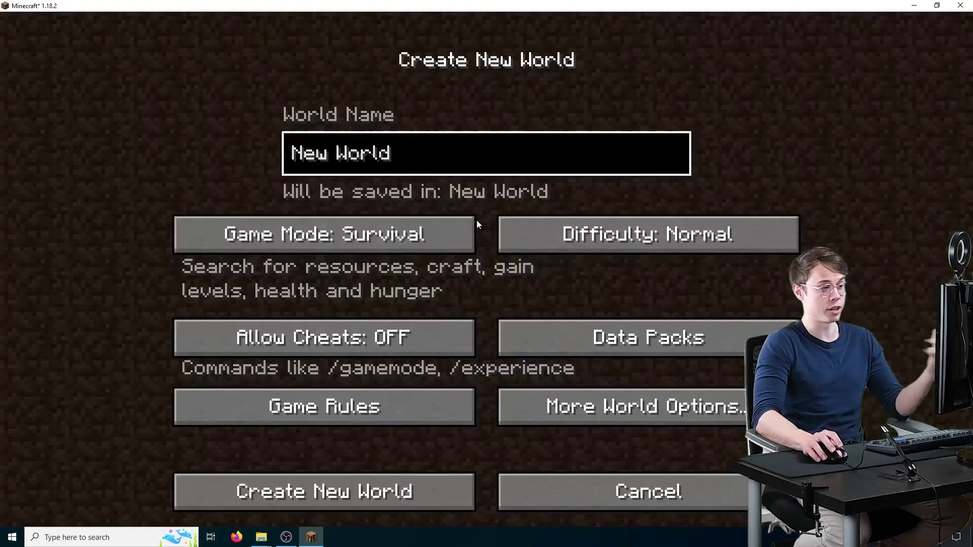
pyautogui.click(403, 236)
pyautogui.click(405, 239)
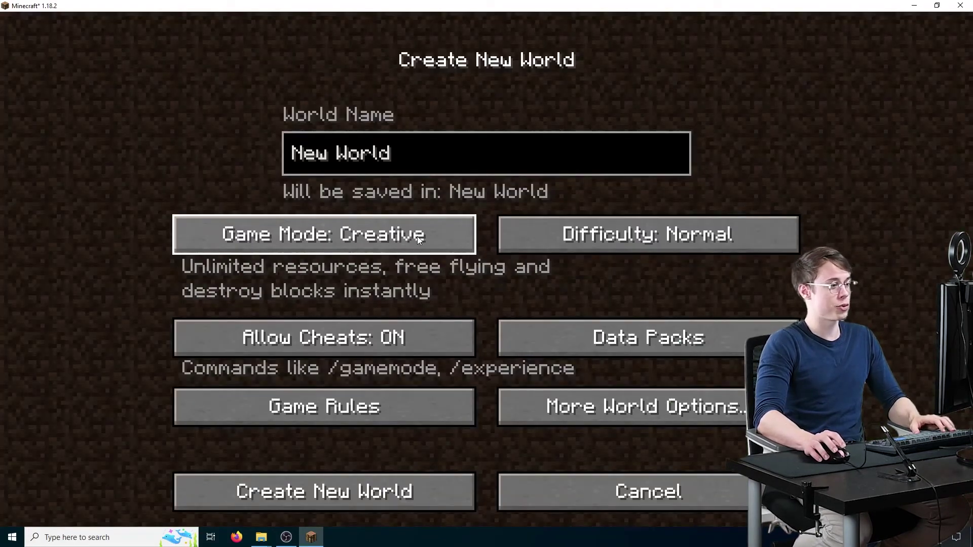
# - Create the new Creative world and walk forward through the terrain once it has loaded
pyautogui.click(360, 497)
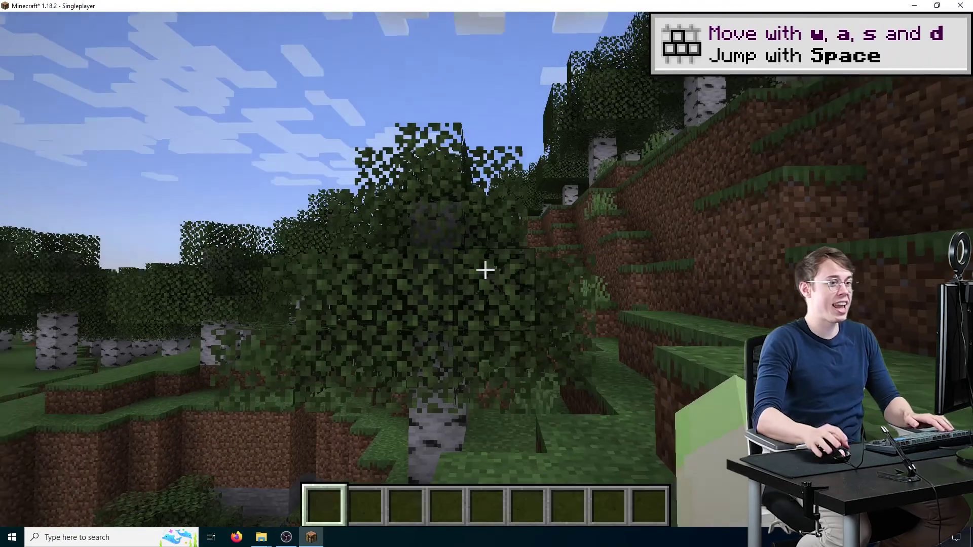
pyautogui.press('w')
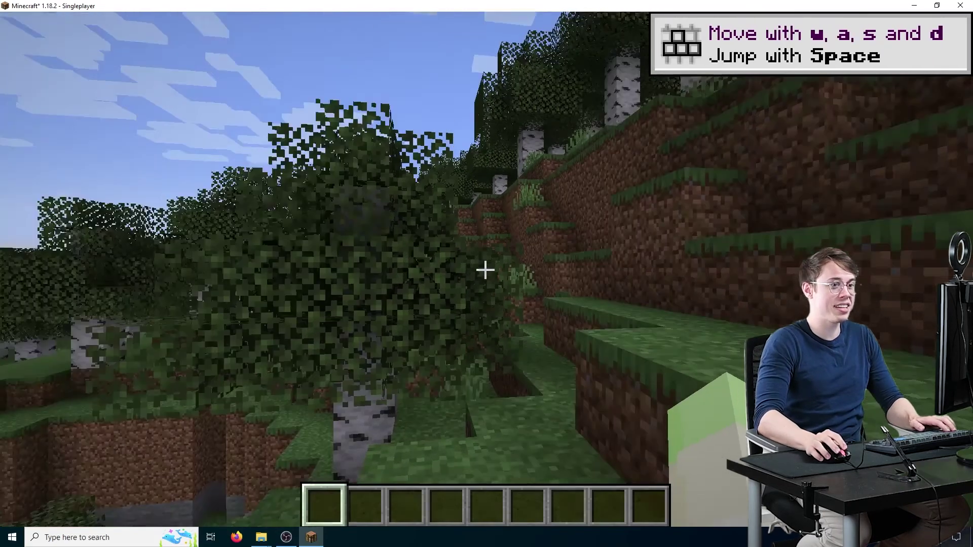
pyautogui.press('w')
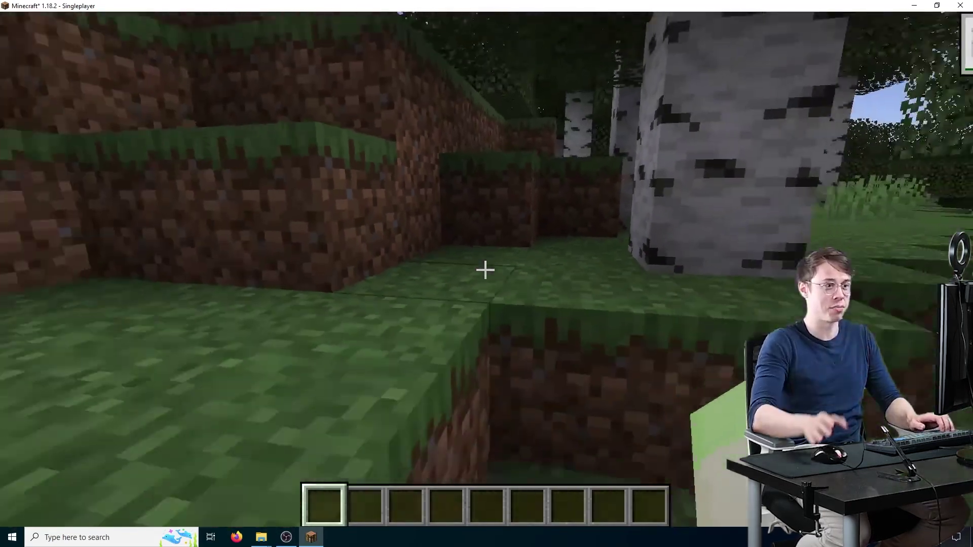
# - Take a blue backpack from the Sophisticated Backpacks section of the creative inventory into the first hotbar slot and return to the world
pyautogui.moveTo(486, 270)
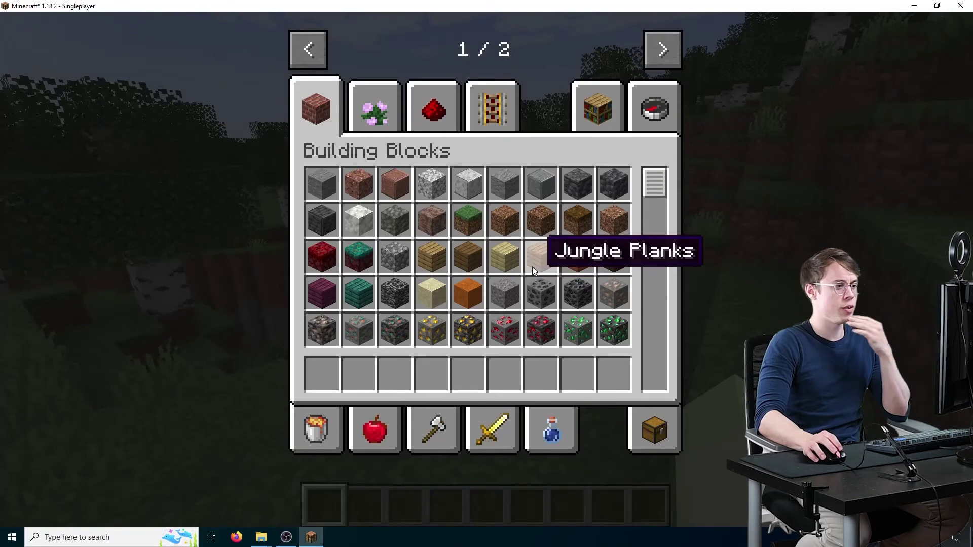
pyautogui.click(648, 66)
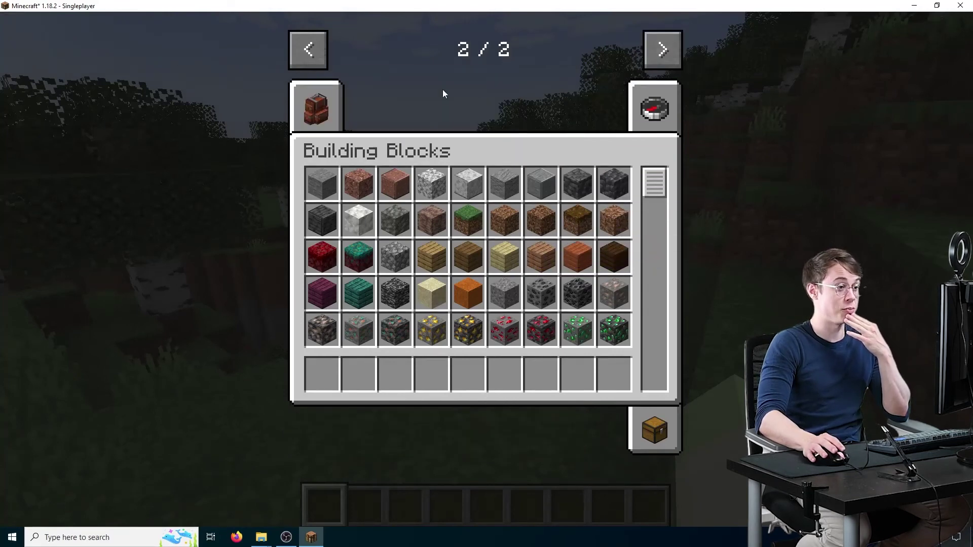
pyautogui.click(321, 110)
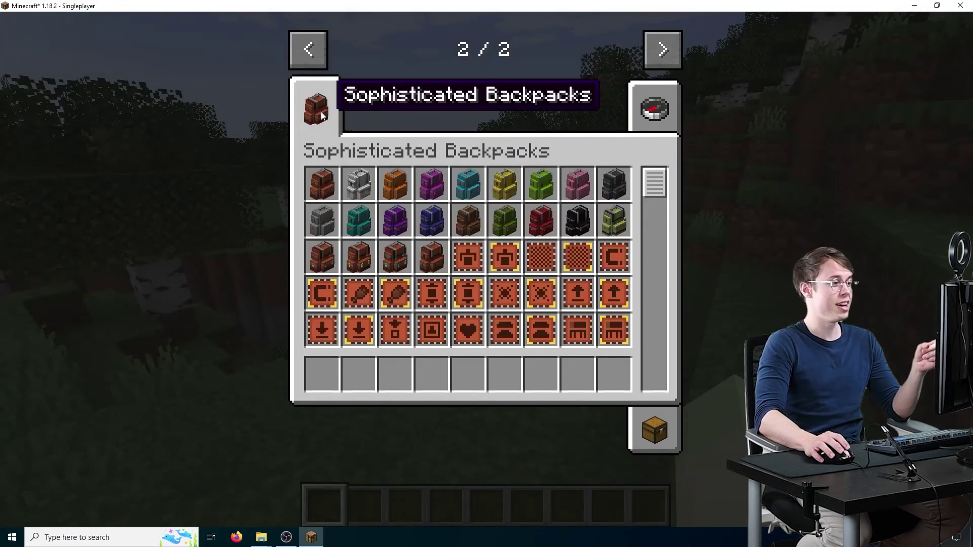
pyautogui.click(432, 220)
pyautogui.click(334, 365)
pyautogui.scroll(-2, 379, 297)
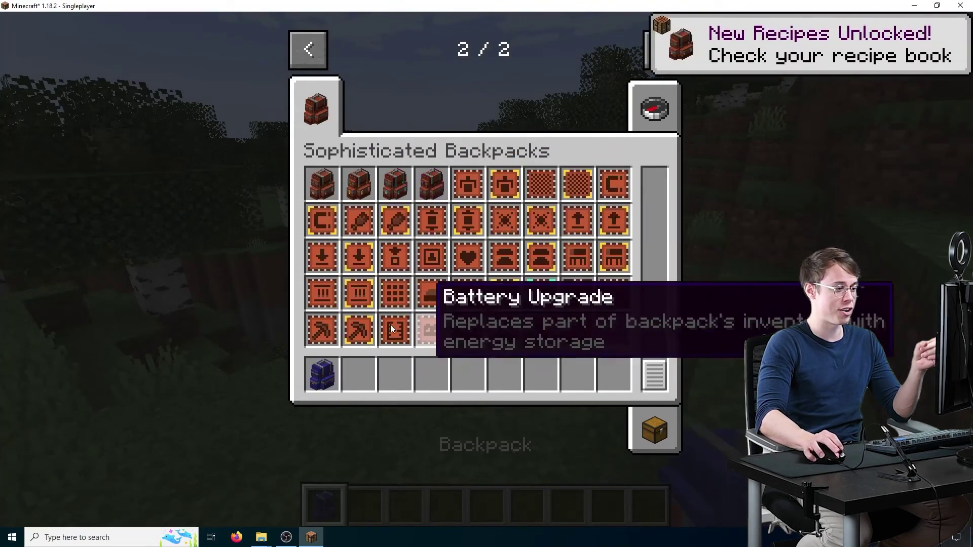
pyautogui.scroll(2, 364, 329)
pyautogui.press('e')
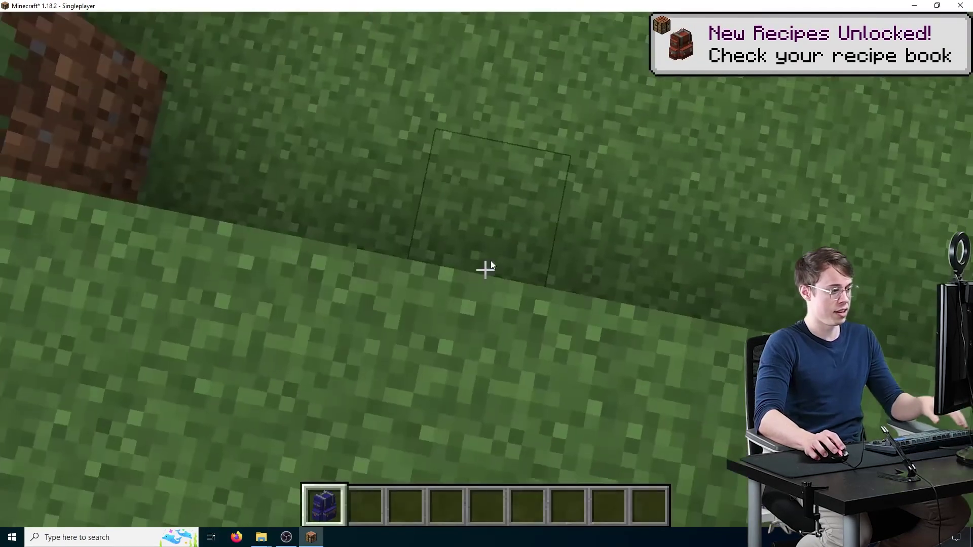
# - Check the storage of the blue backpack in hand, and place it on the grass to check its storage there too
pyautogui.rightClick(485, 271)
pyautogui.press('e')
pyautogui.rightClick(485, 270)
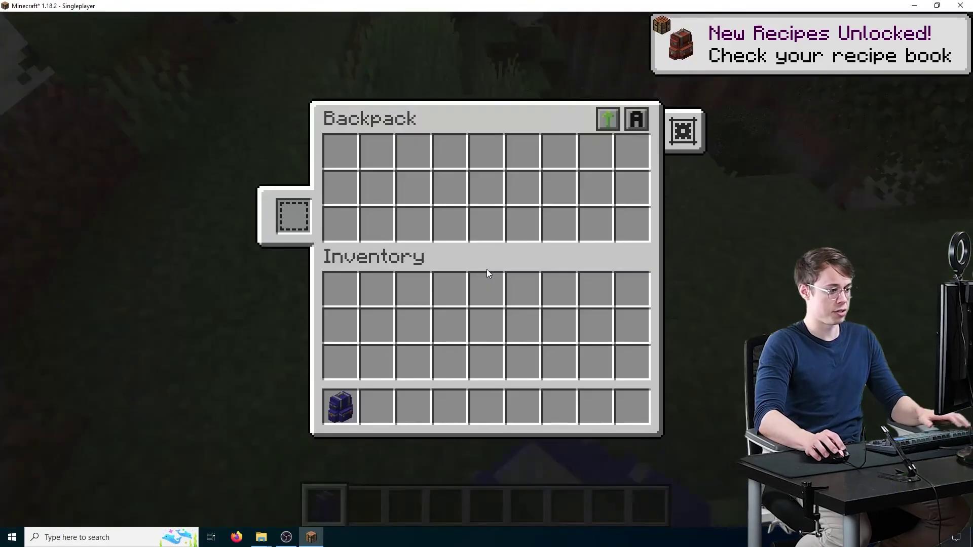
pyautogui.press('e')
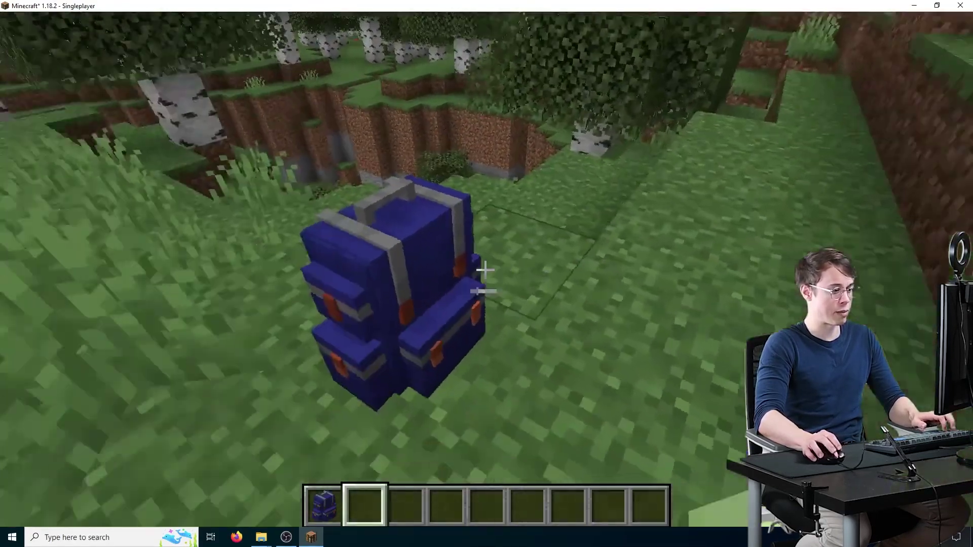
pyautogui.rightClick(486, 271)
pyautogui.press('e')
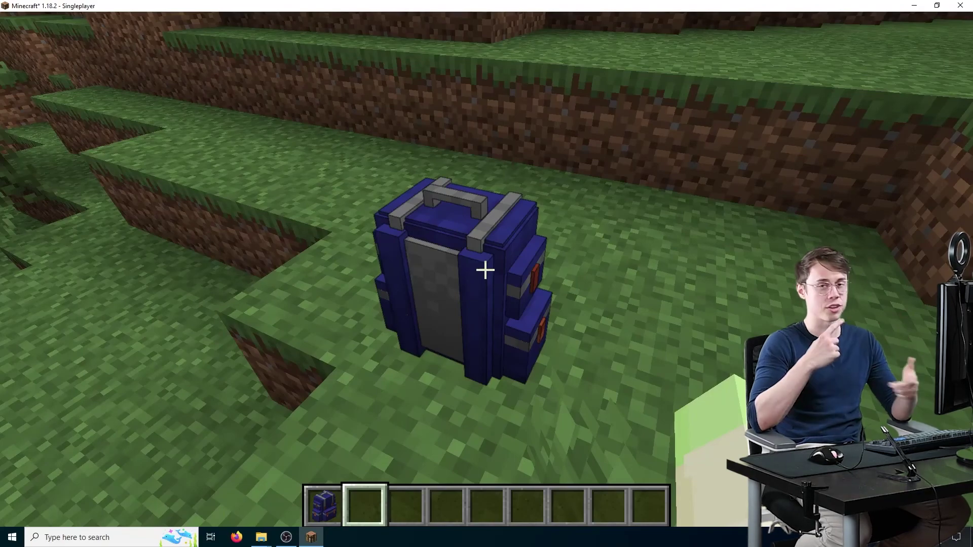
# - Break the blue backpack standing on the grass and hold the one in the first hotbar slot
pyautogui.press('d')
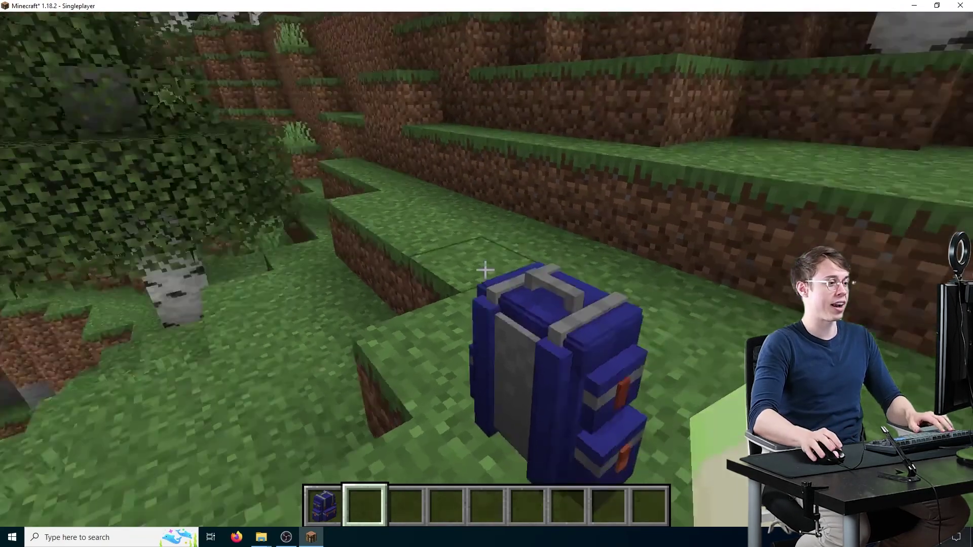
pyautogui.click(485, 270)
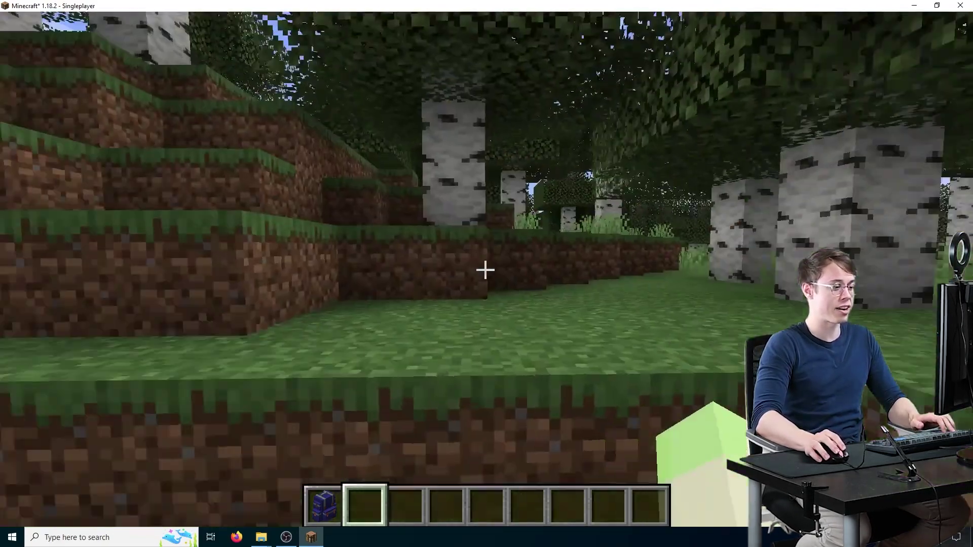
pyautogui.scroll(1, 485, 270)
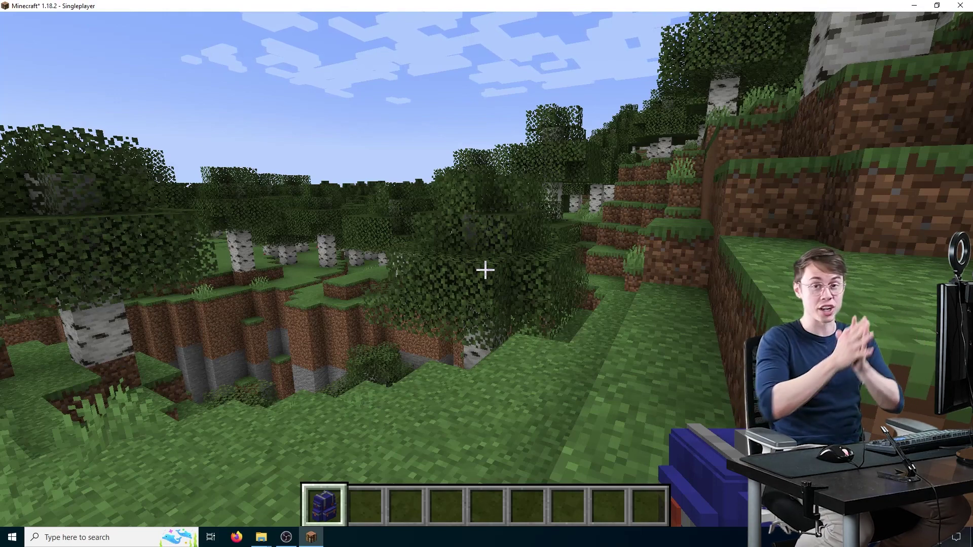
pyautogui.moveTo(486, 271)
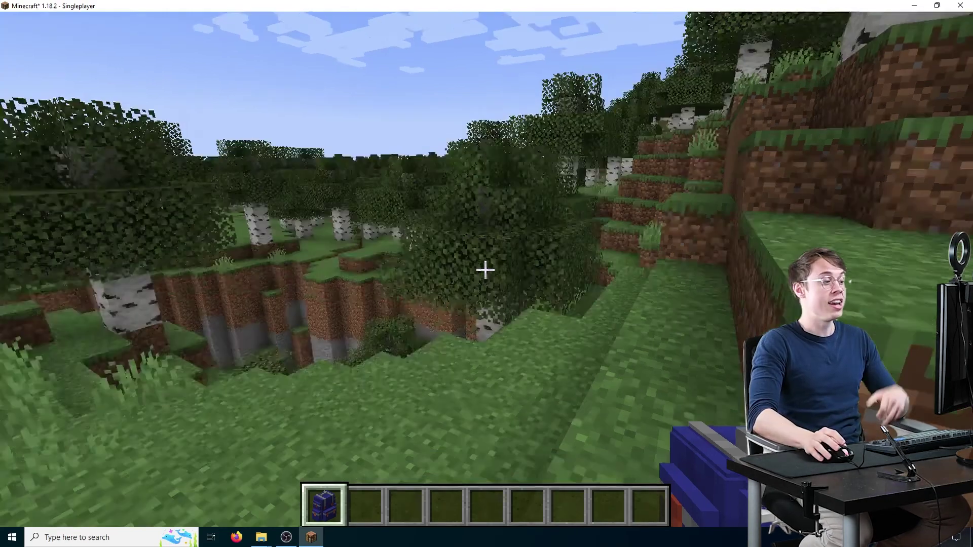